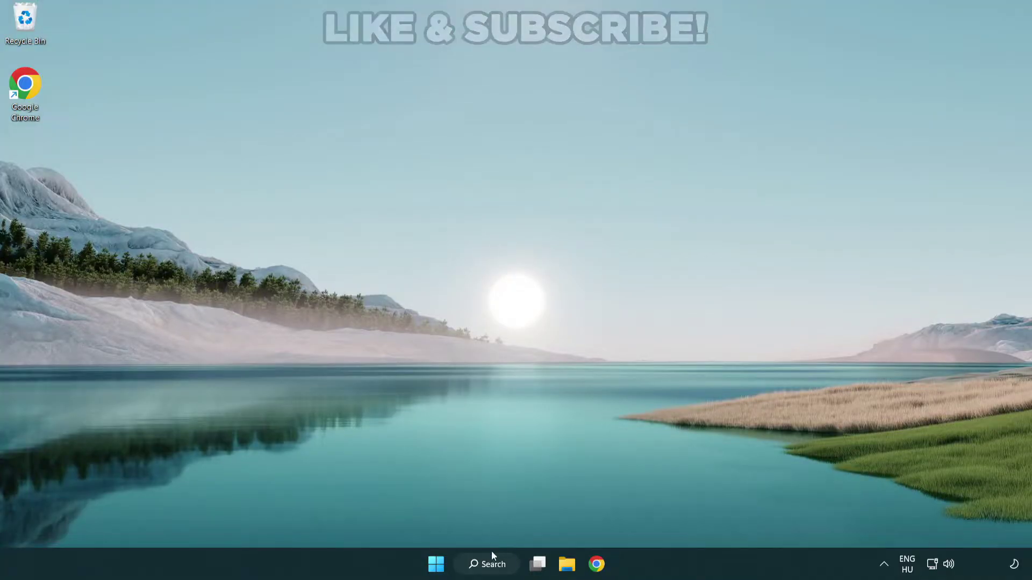
Step: Search Windows for 'device manager'
click(492, 569)
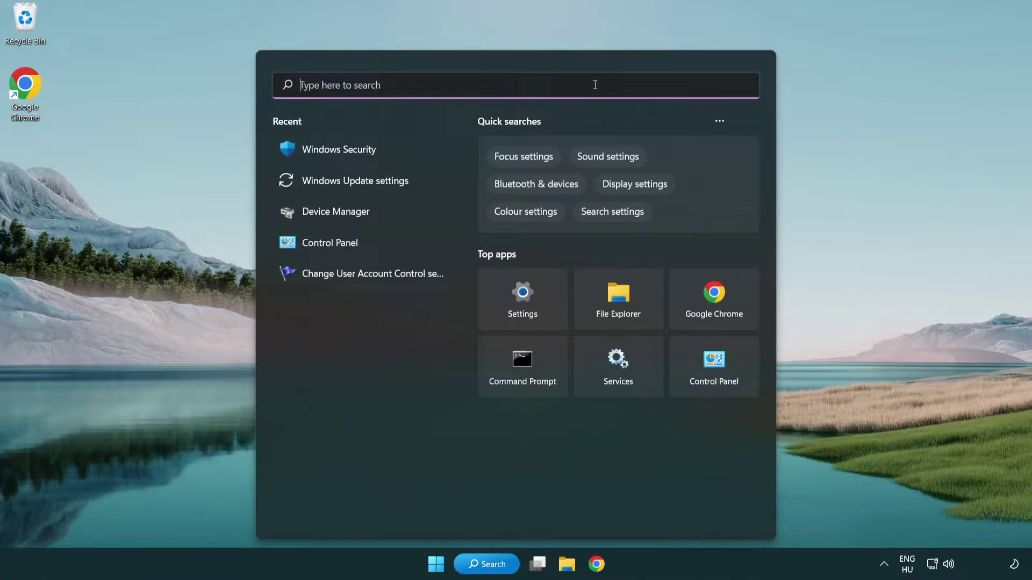
text(device m)
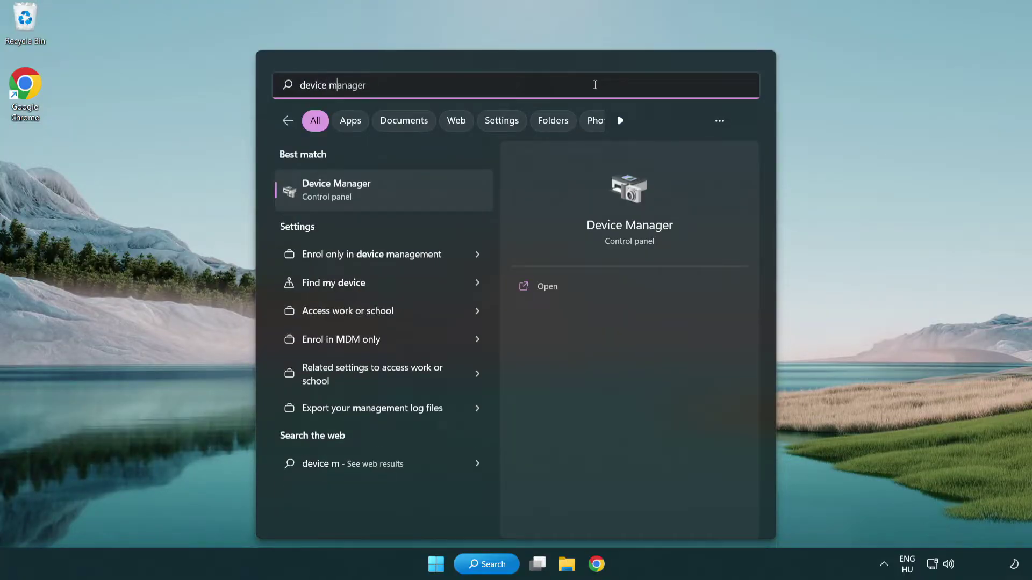
text(anager)
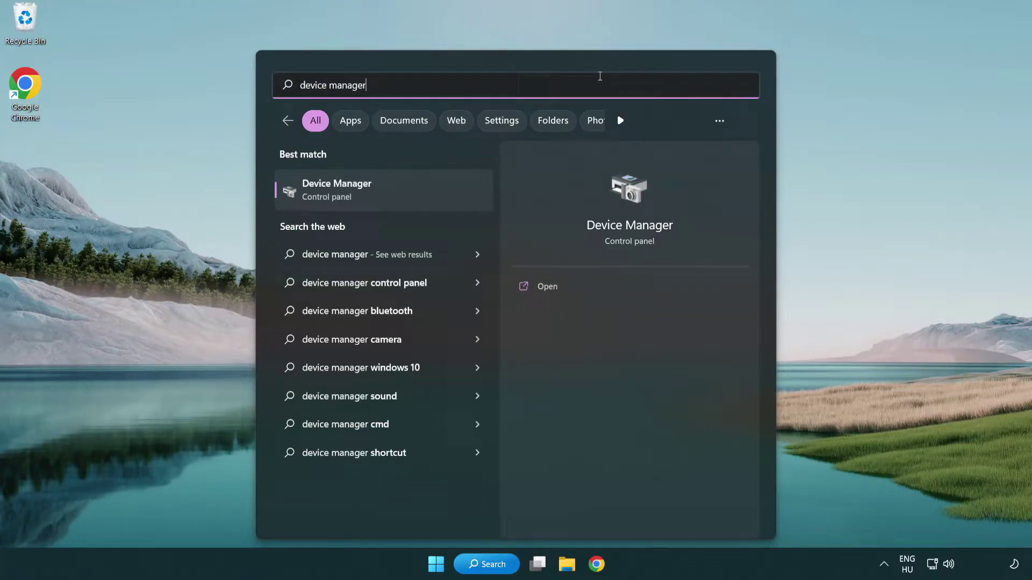
Step: Open Device Manager, expand Display adapters, and bring up the VMware SVGA 3D adapter's context menu
click(412, 195)
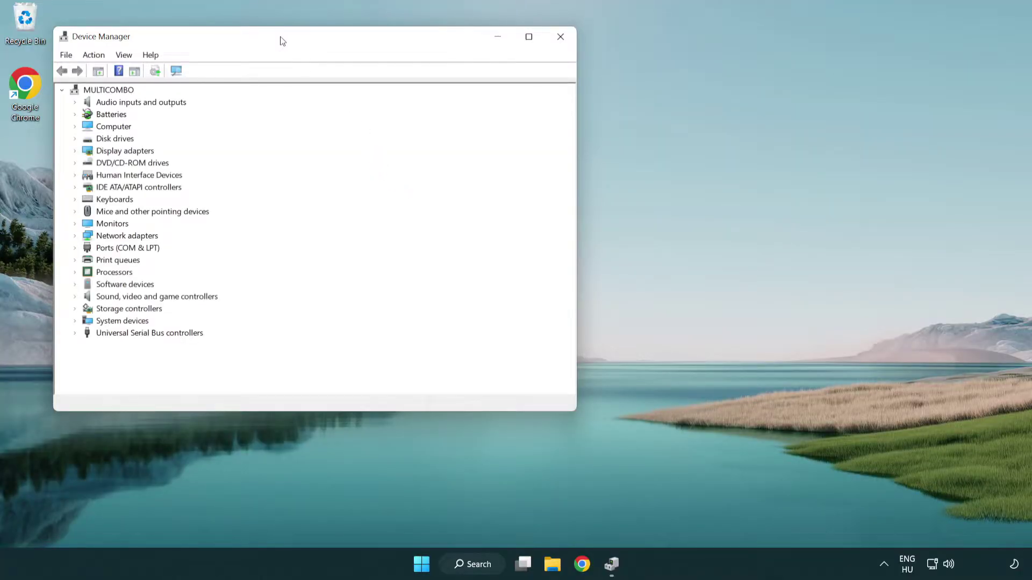
drag(282, 41, 454, 104)
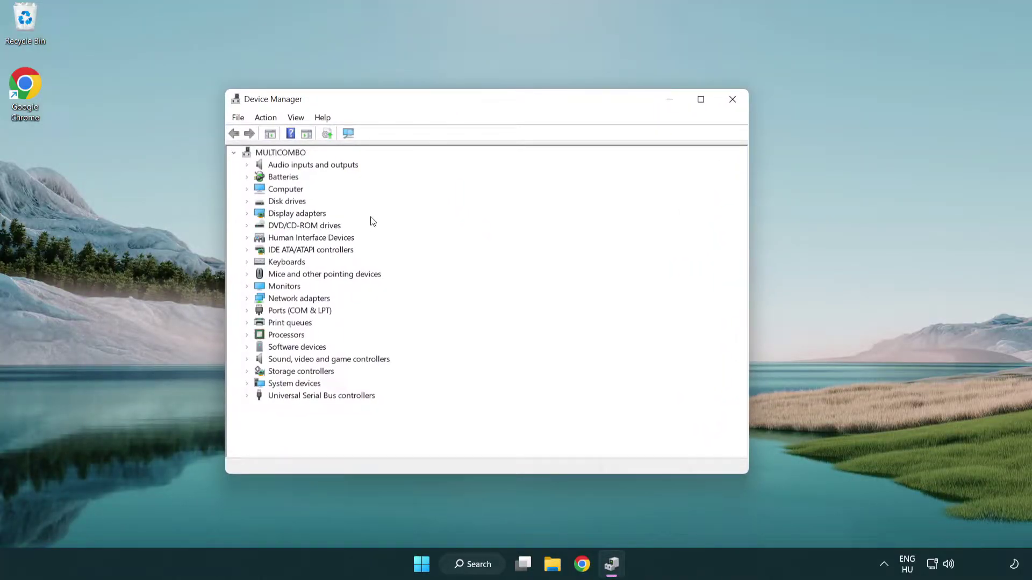
click(283, 217)
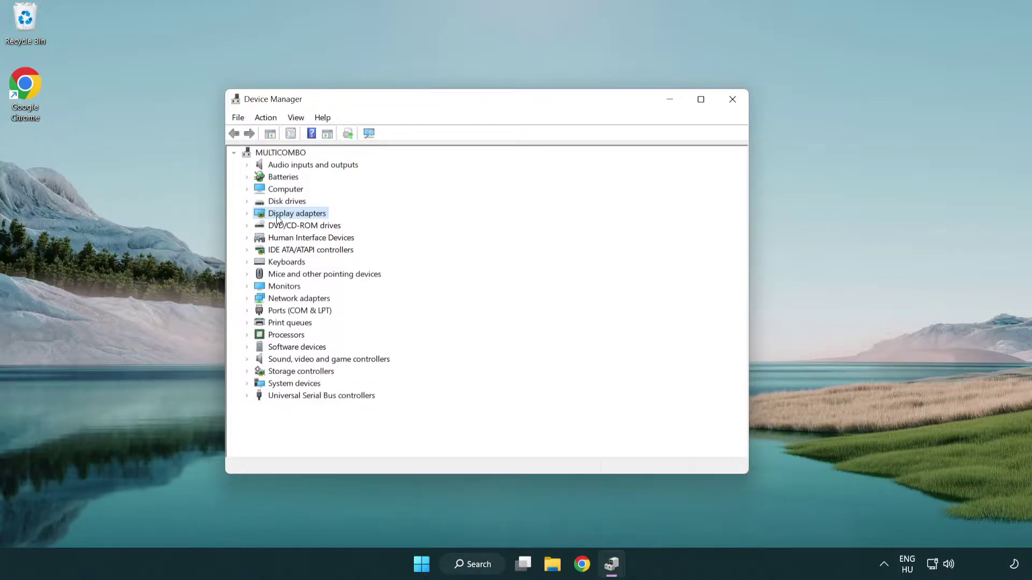
click(246, 213)
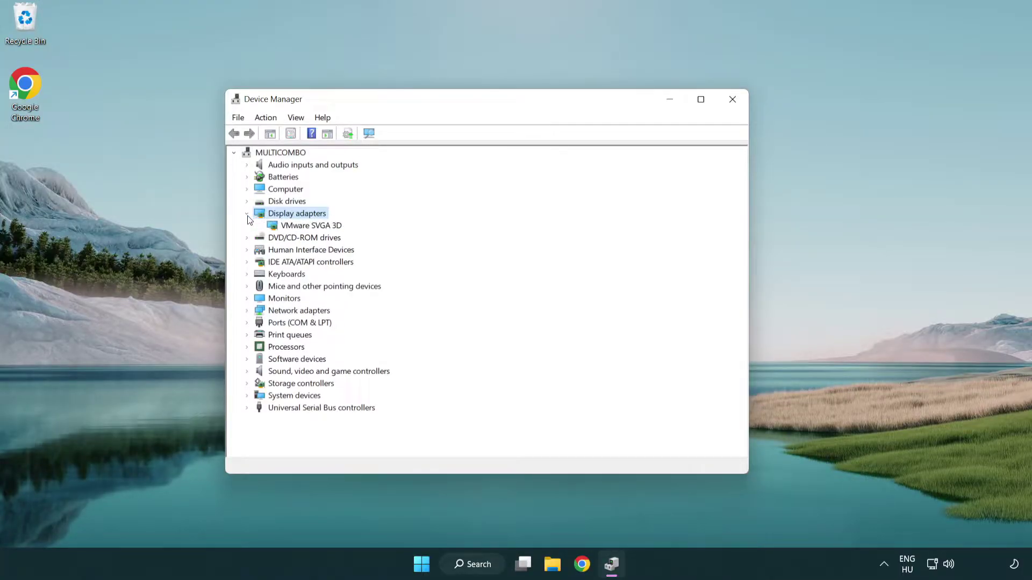
click(306, 227)
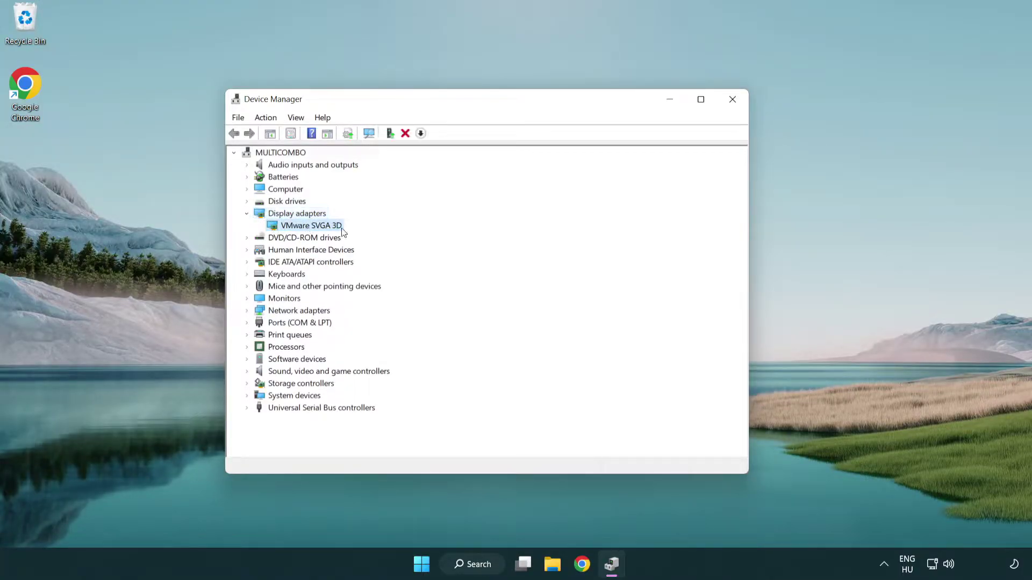
right_click(307, 230)
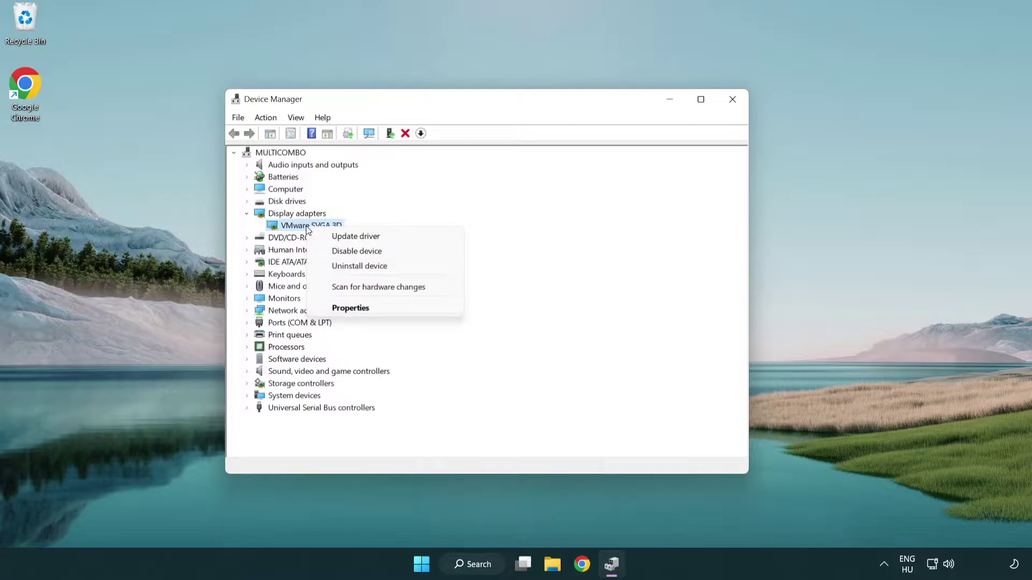
Step: Run an automatic driver search for VMware SVGA 3D; the best driver is already installed
click(408, 238)
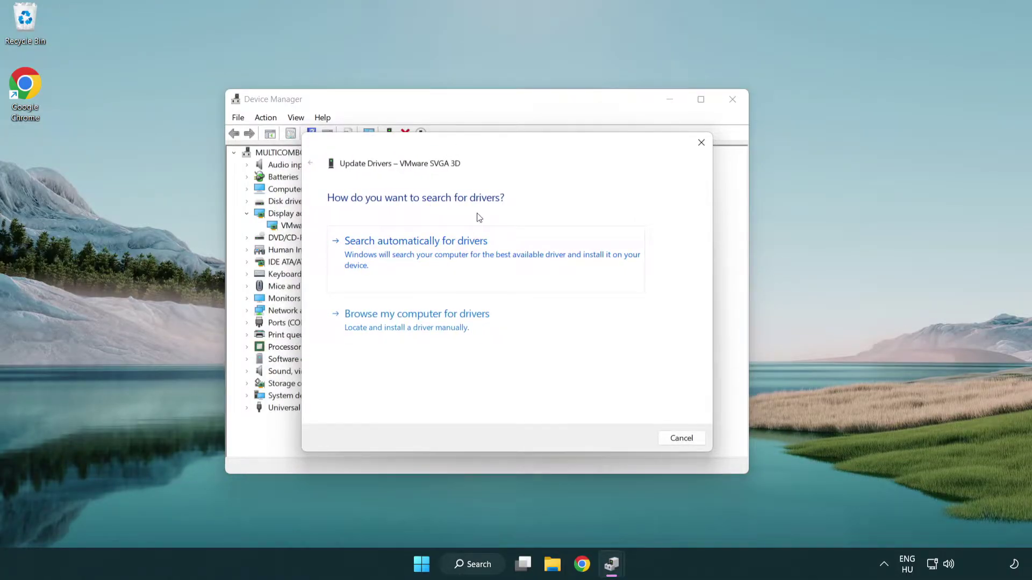
click(454, 252)
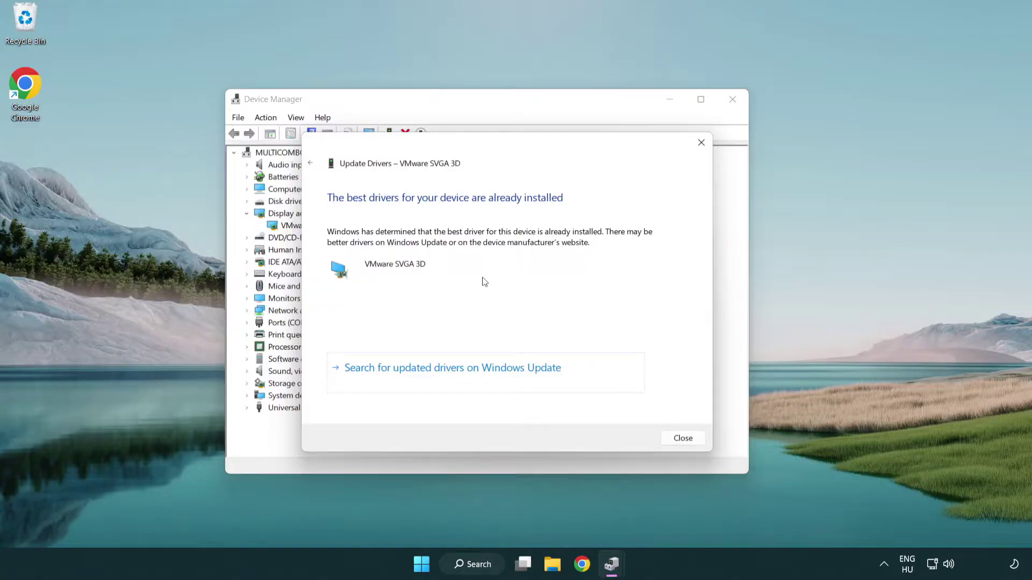
click(684, 438)
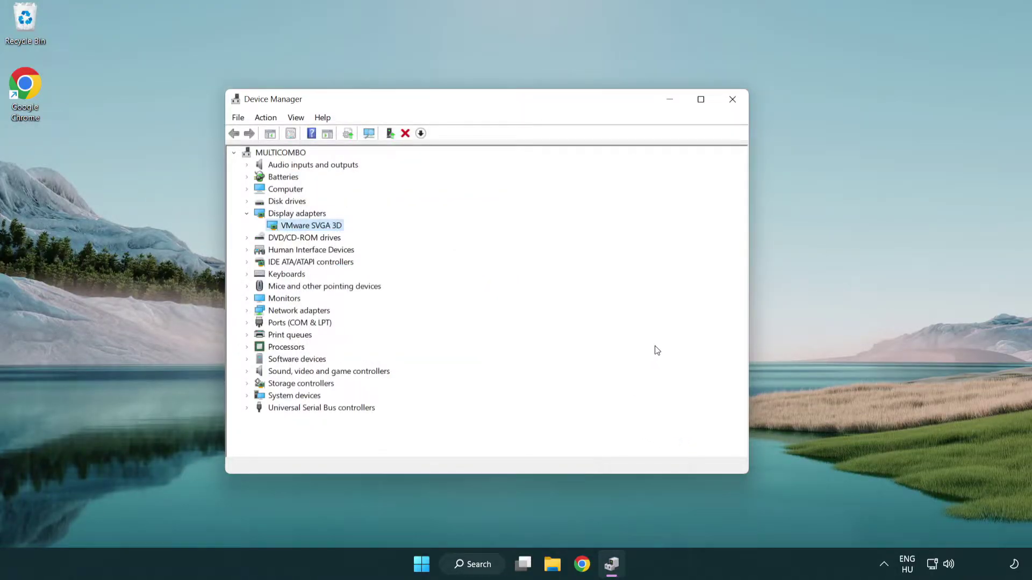
Step: Close Device Manager and search Windows for 'update'
click(734, 101)
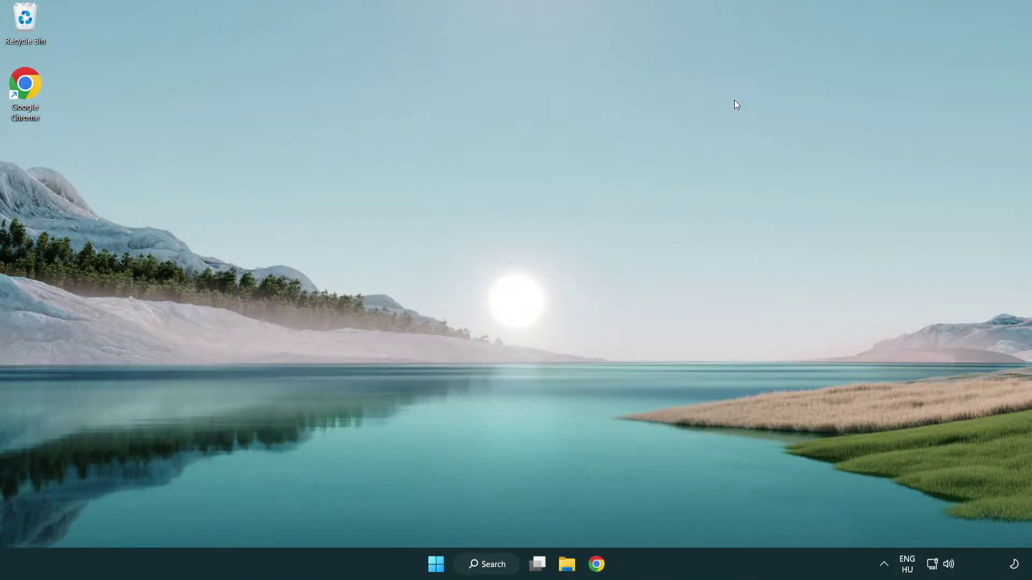
click(497, 565)
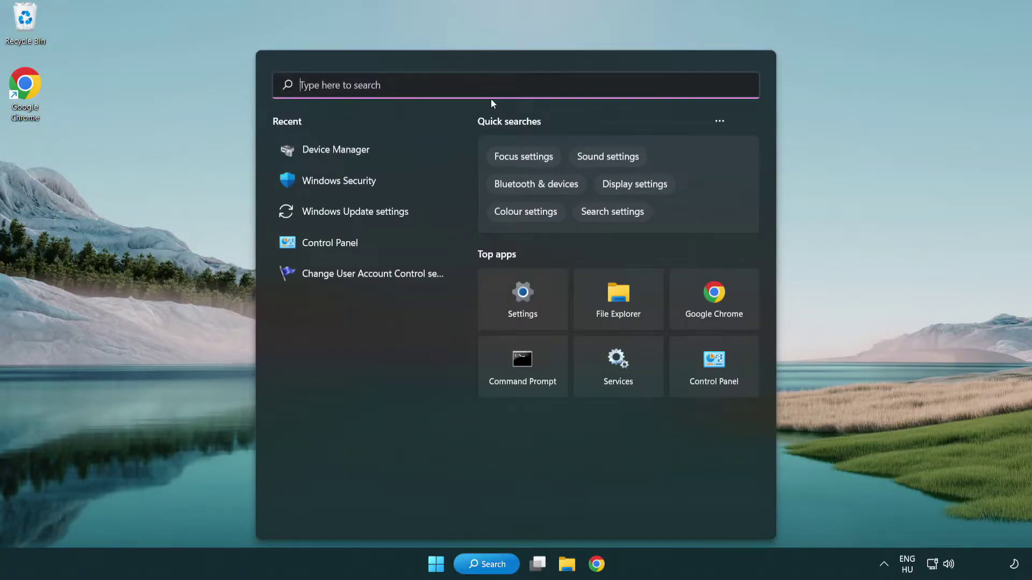
text(update)
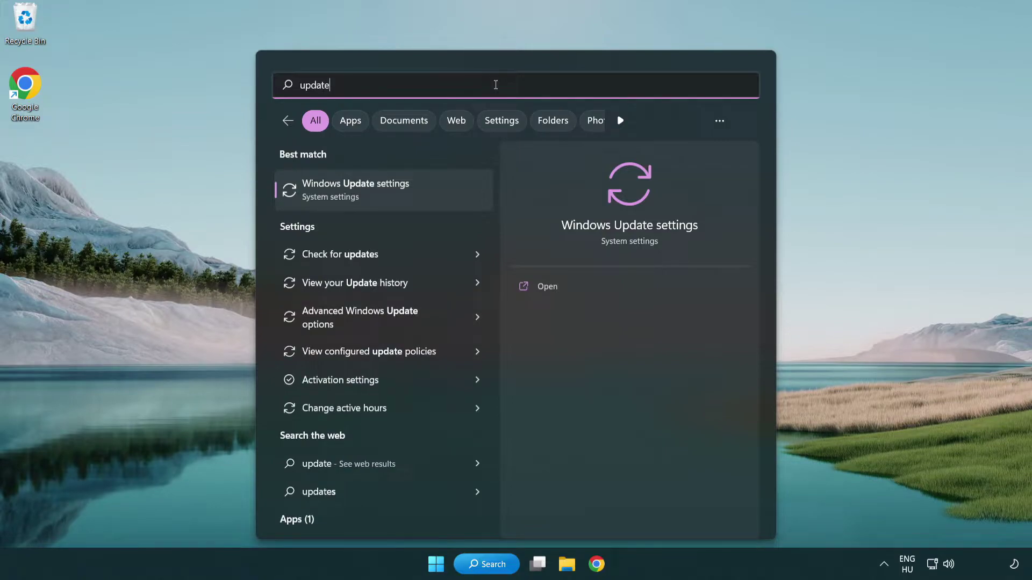
Step: Check Windows Update, which reports the PC is up to date, then close Settings
click(403, 197)
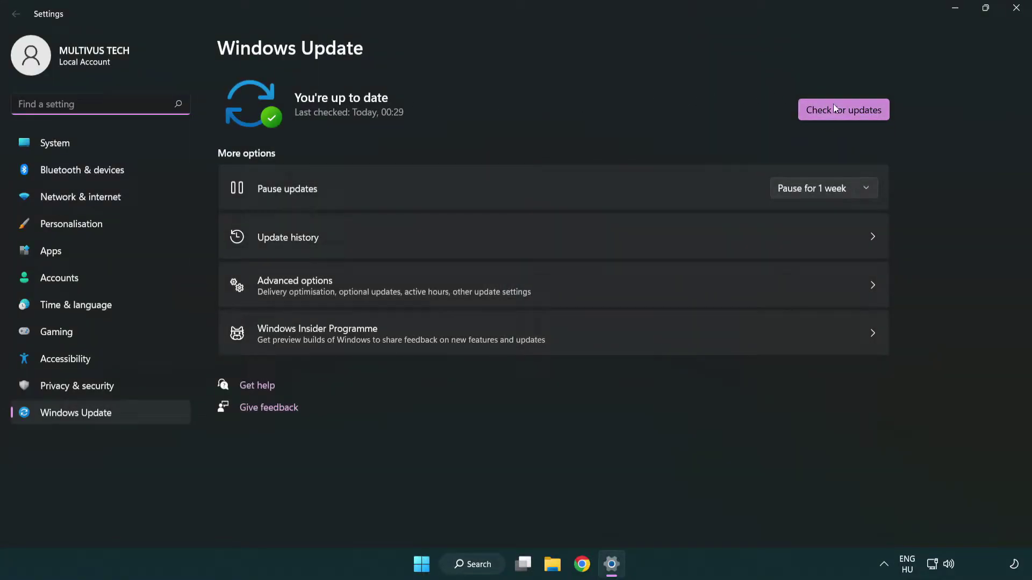
click(861, 116)
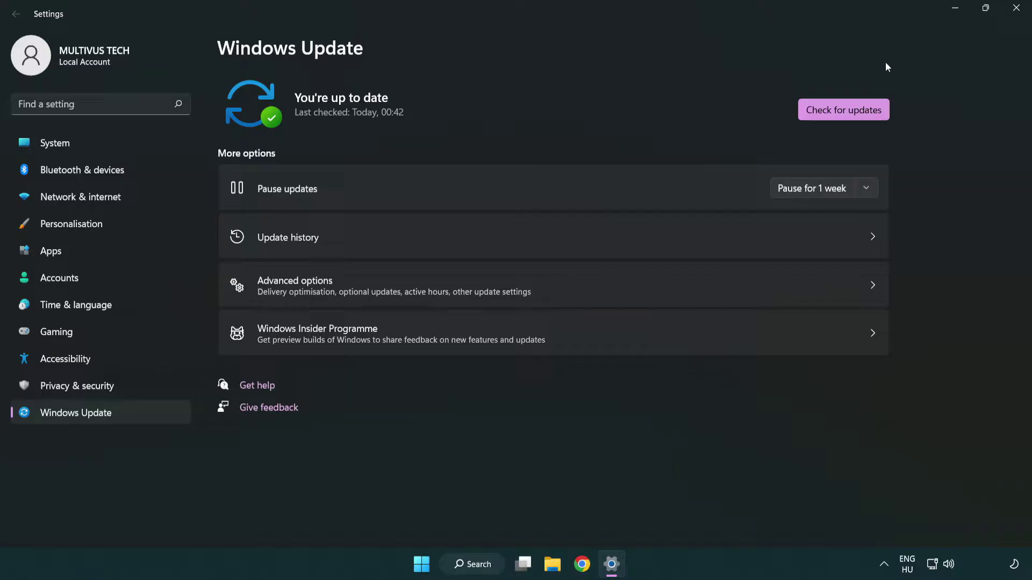
click(1012, 12)
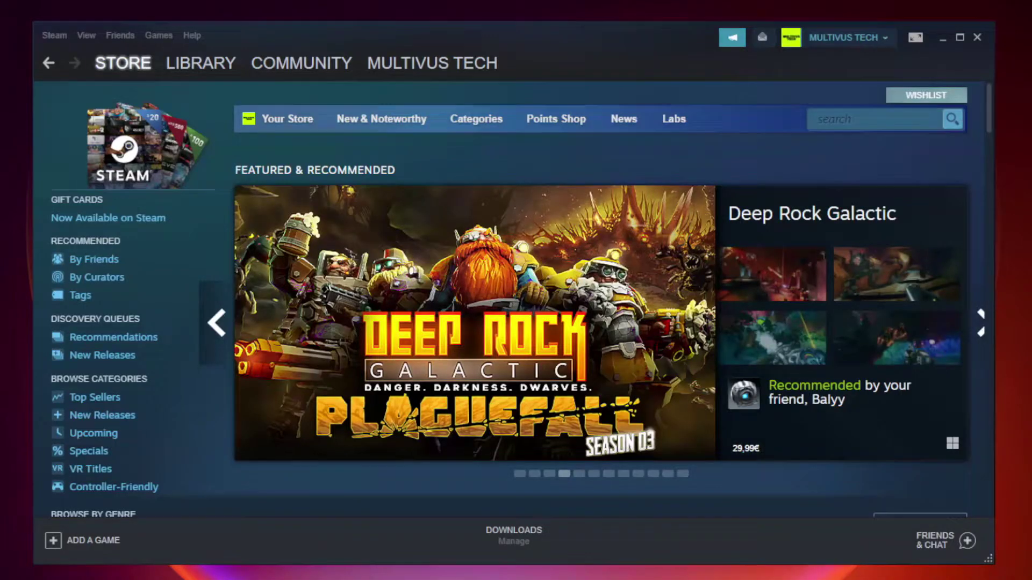
Step: Switch Steam to the Library and bring up the context menu for YOUR NOT WORKING GAME
mouse_move(218, 78)
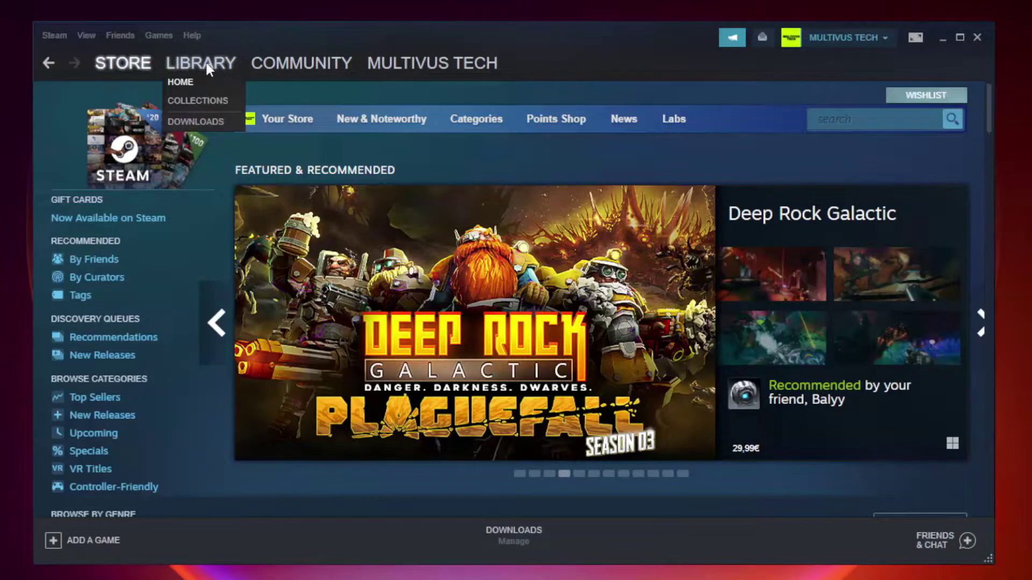
click(207, 68)
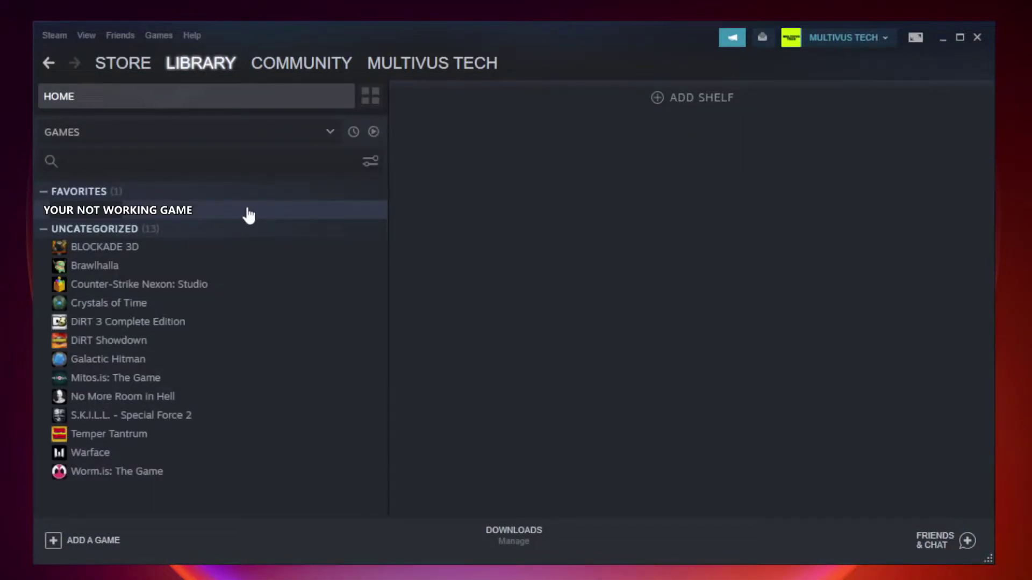
click(222, 209)
right_click(224, 214)
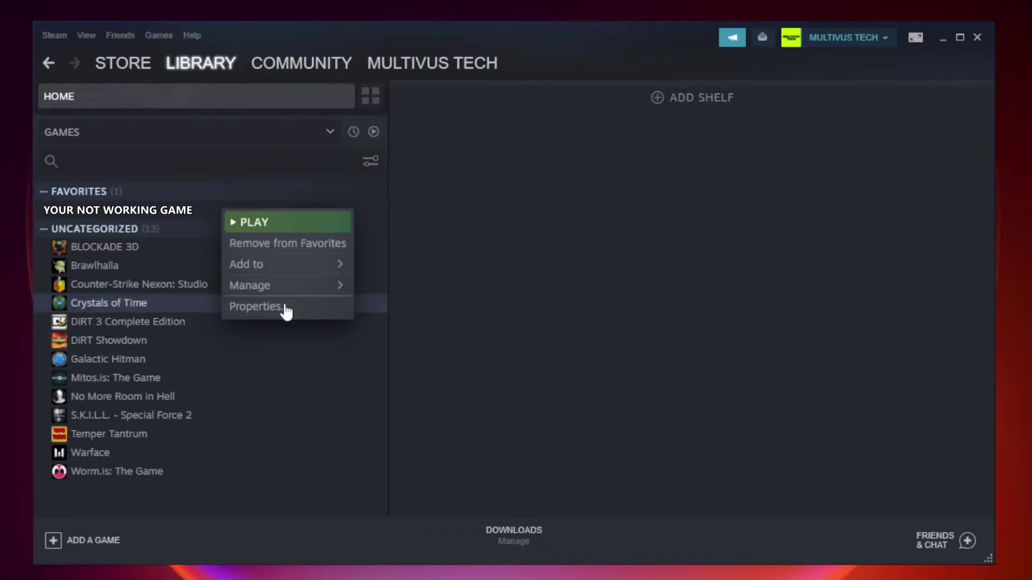
Step: Verify Unturned's game files from its Local Files properties, validating all 9192 files
click(256, 306)
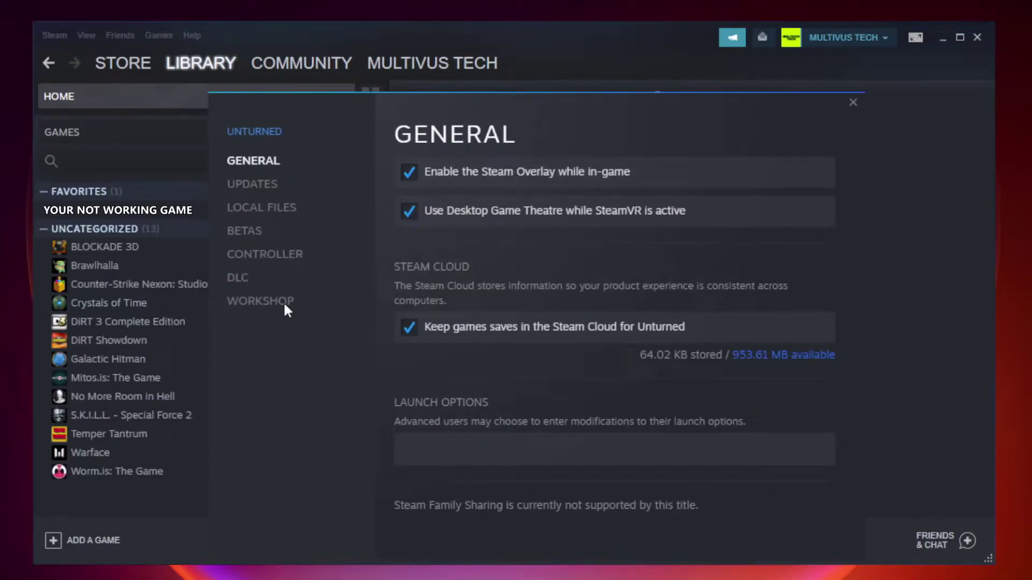
click(274, 212)
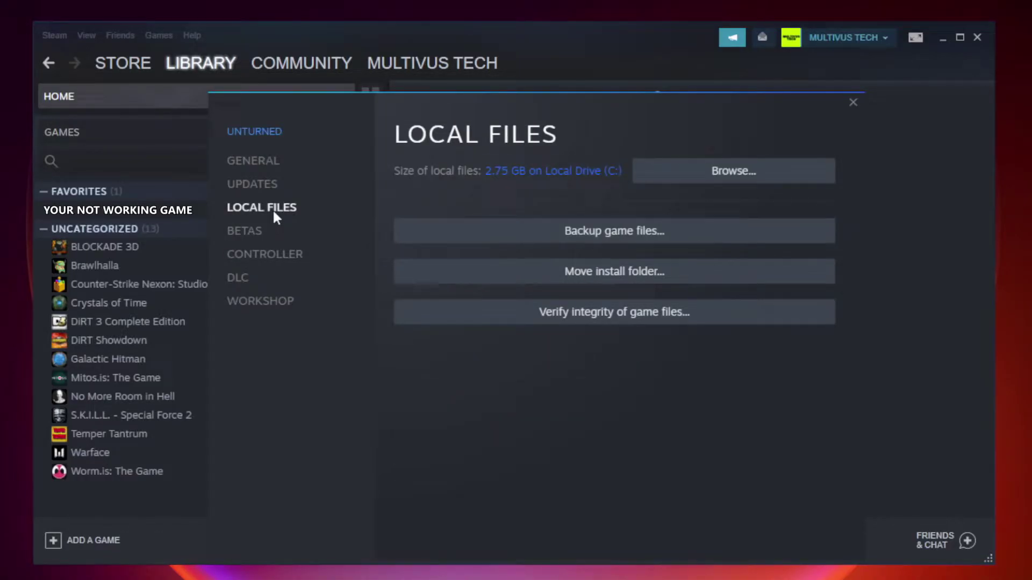
click(625, 322)
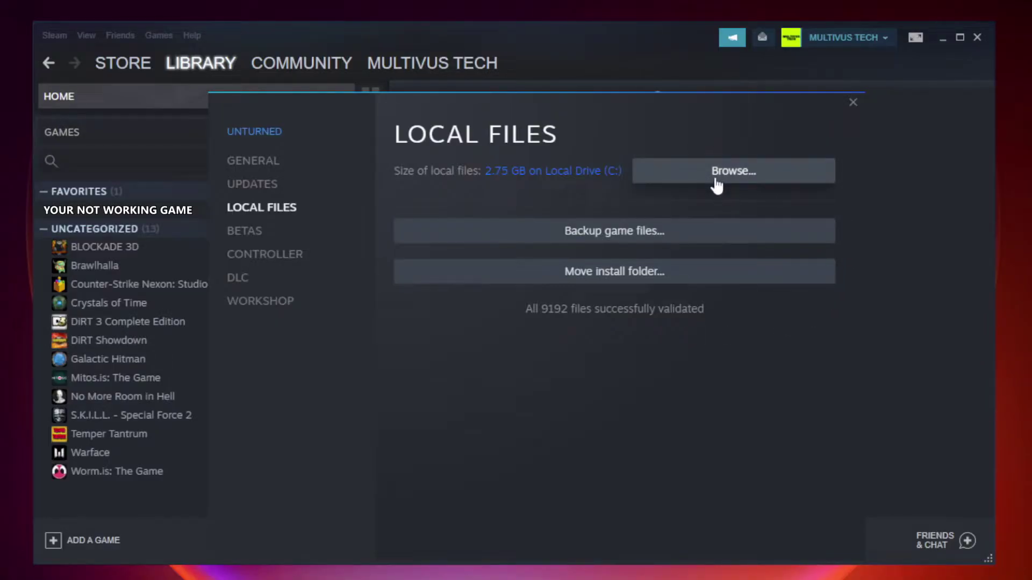
Step: Open the game's steamapps\common install folder and bring up the YOUR NOT WORKING GAME shortcut's context menu
click(737, 172)
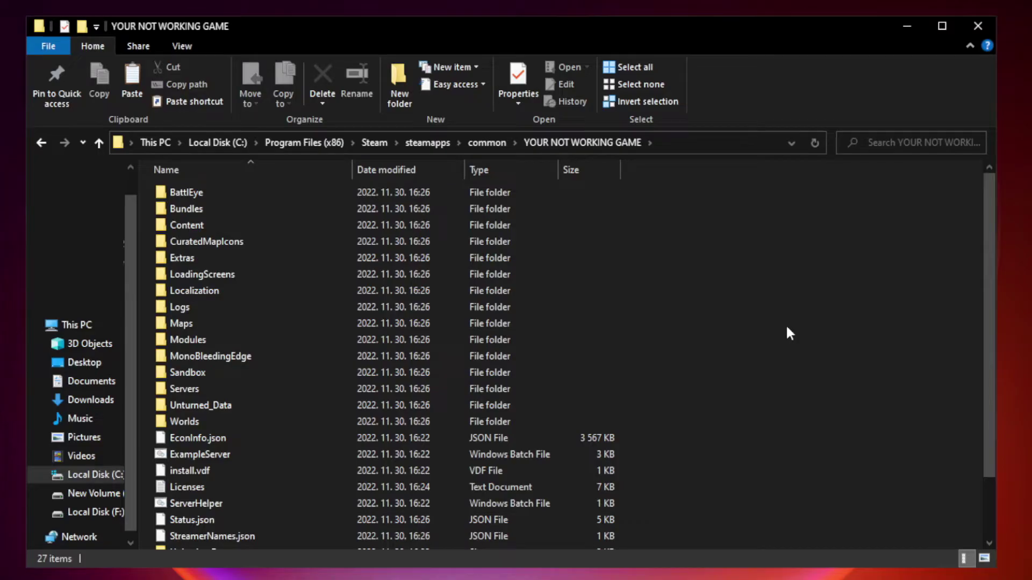
drag(990, 281, 992, 377)
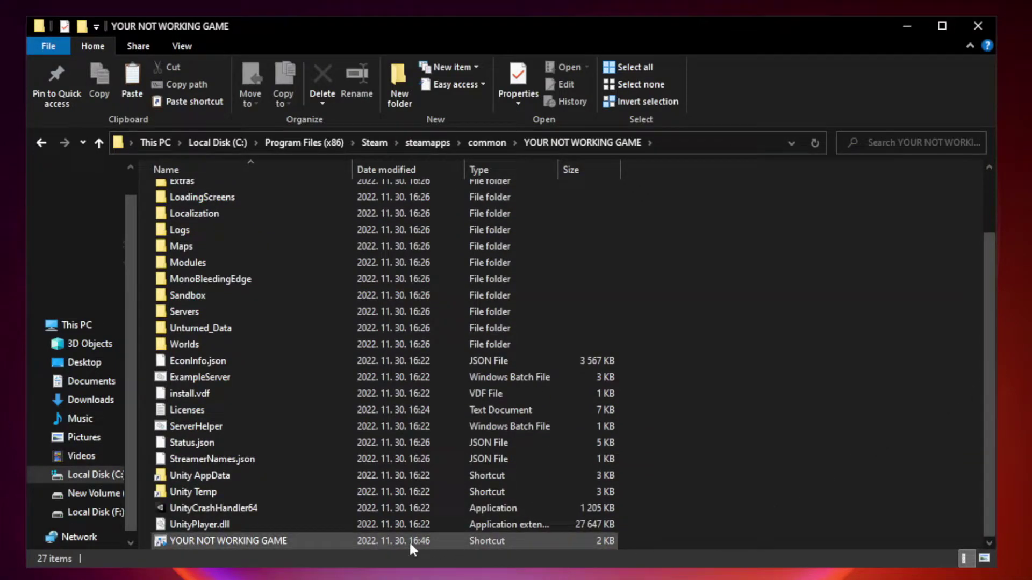
click(357, 541)
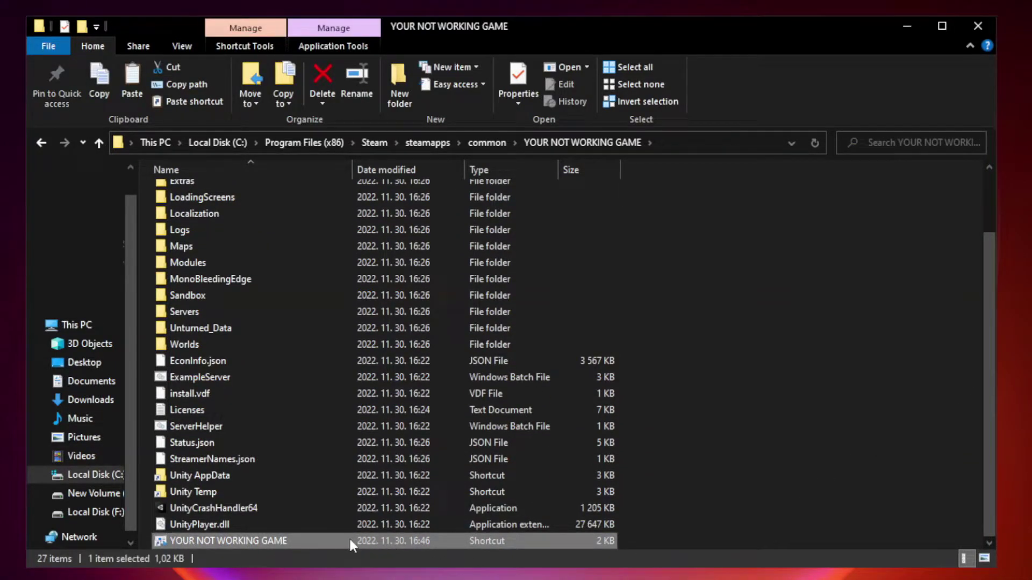
right_click(349, 542)
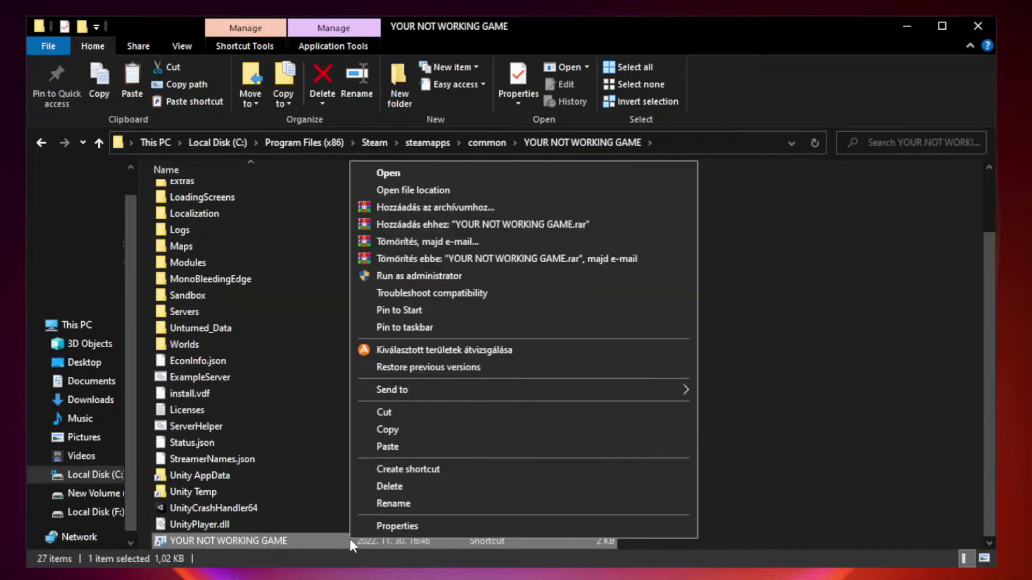
Step: Open the game shortcut's Properties on the Compatibility tab
click(520, 527)
drag(513, 285, 512, 117)
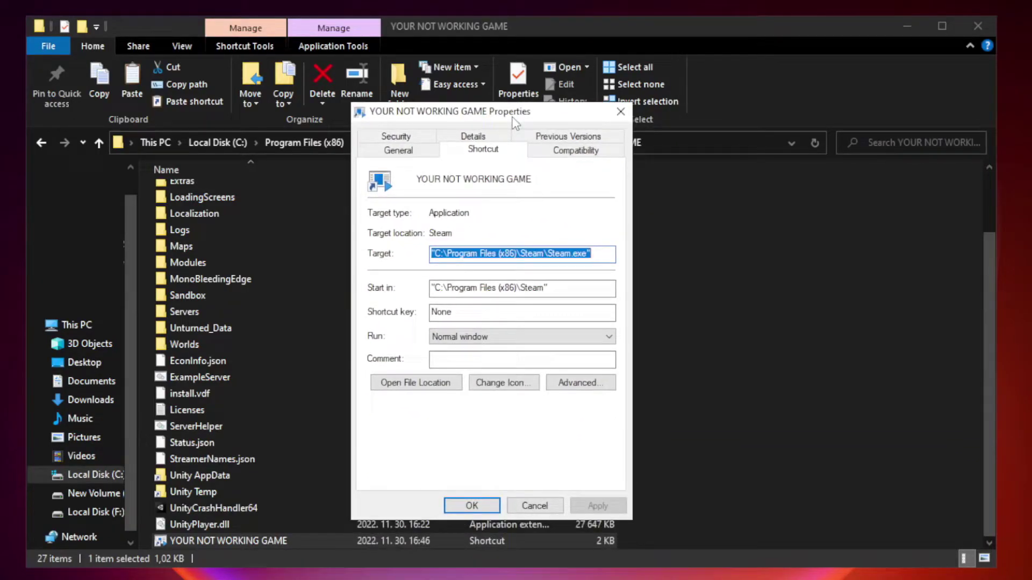
click(573, 154)
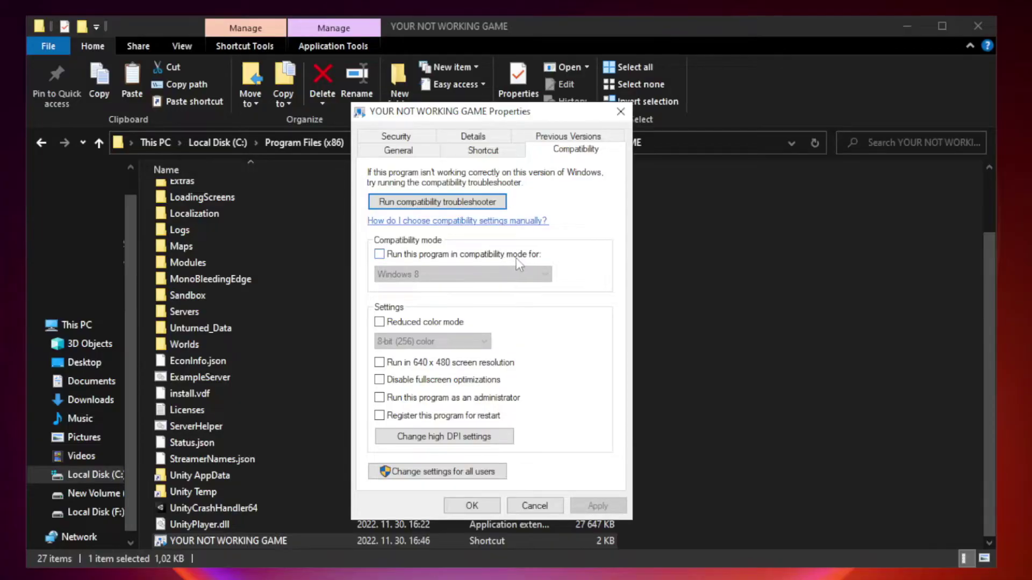
Step: Enable Windows 8 compatibility mode, disable fullscreen optimizations, run as administrator, and apply
click(411, 256)
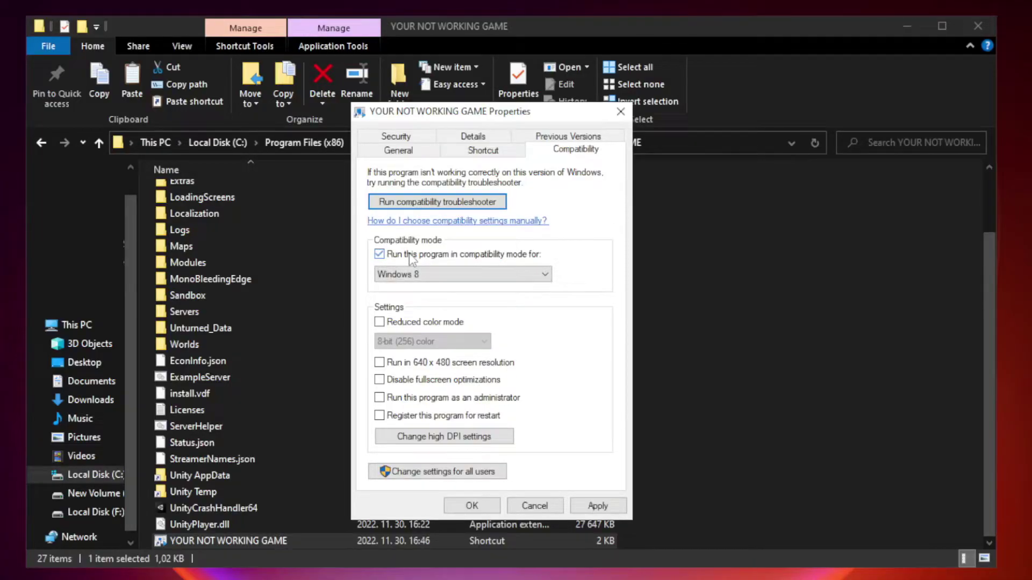
click(463, 277)
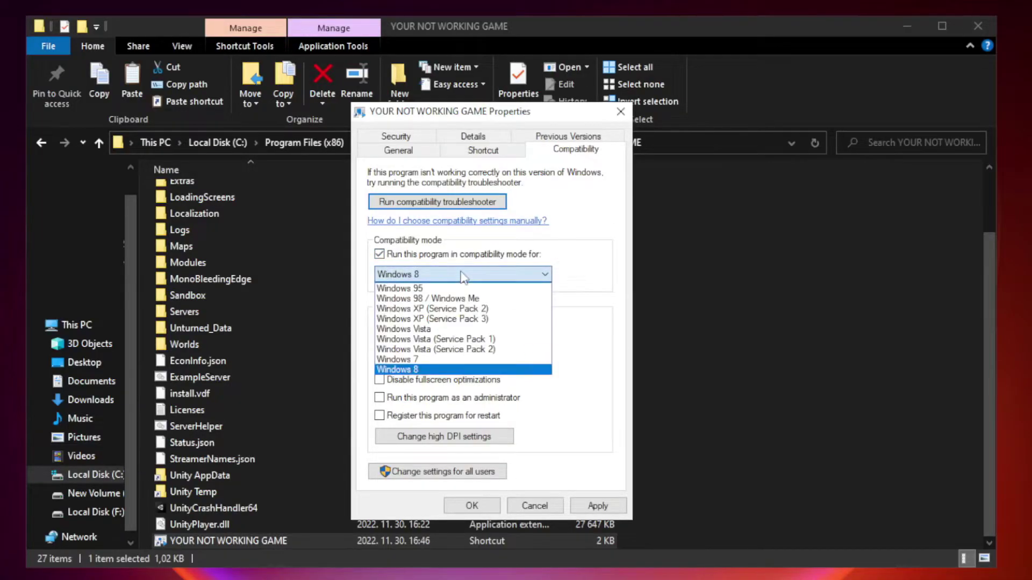
click(436, 370)
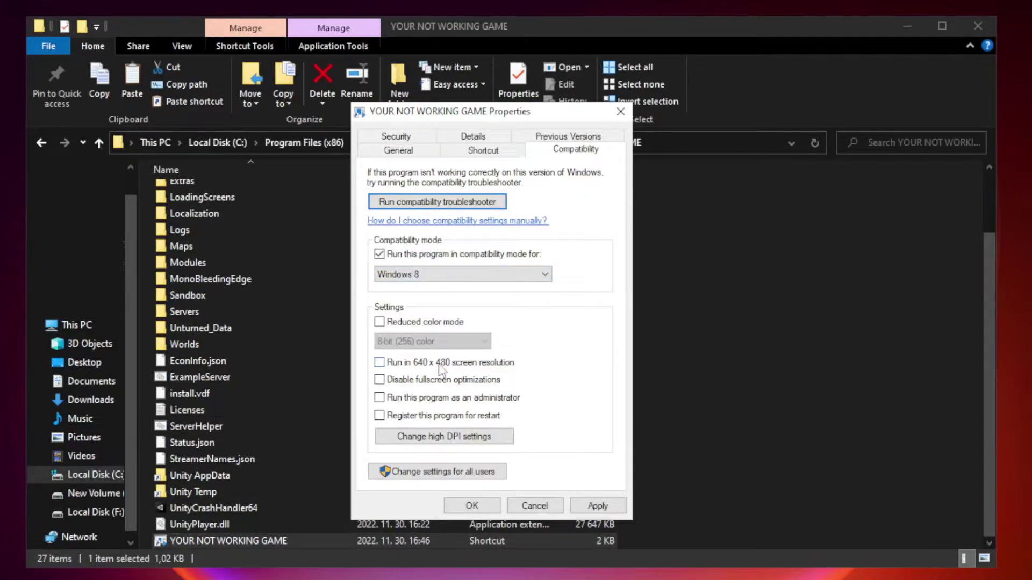
click(405, 385)
click(406, 404)
click(592, 508)
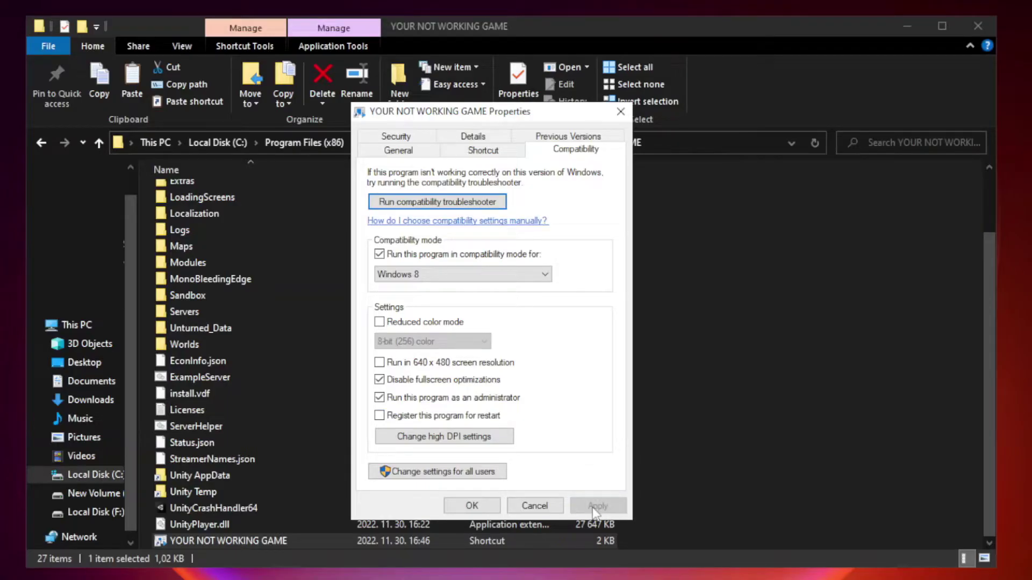
click(471, 507)
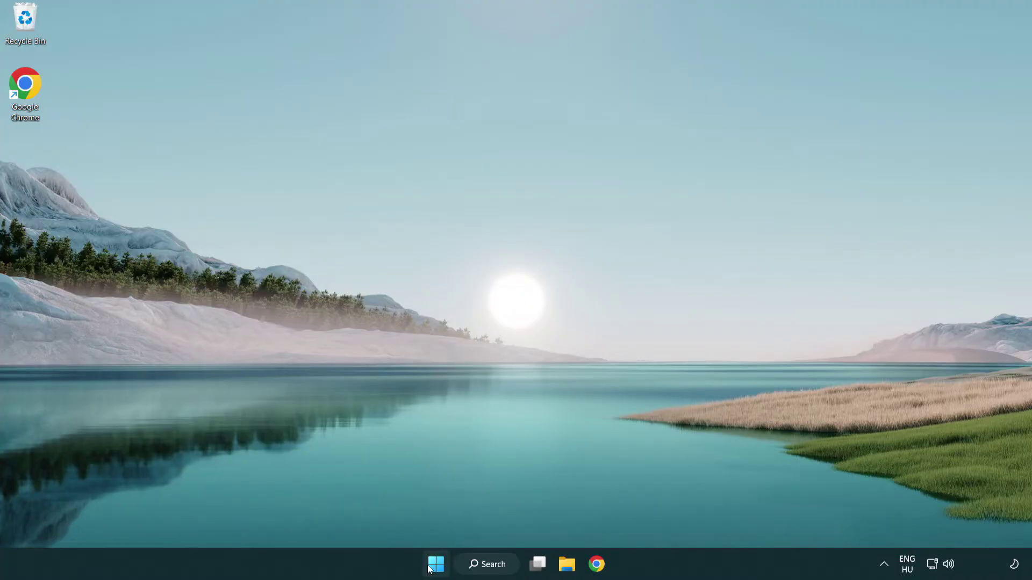
Step: Launch Task Manager from the Start quick-links menu and show the Startup apps
right_click(437, 567)
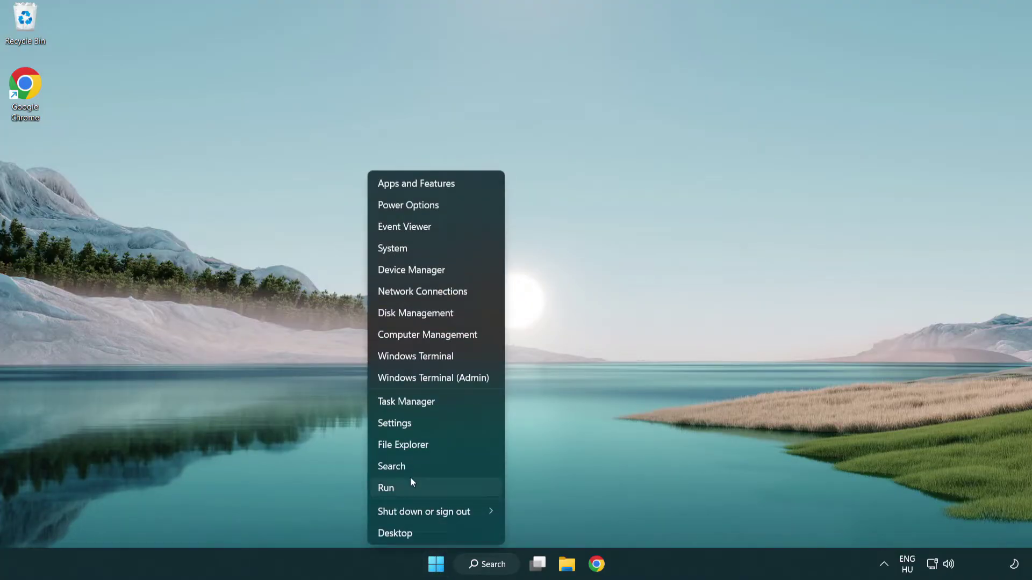
click(456, 407)
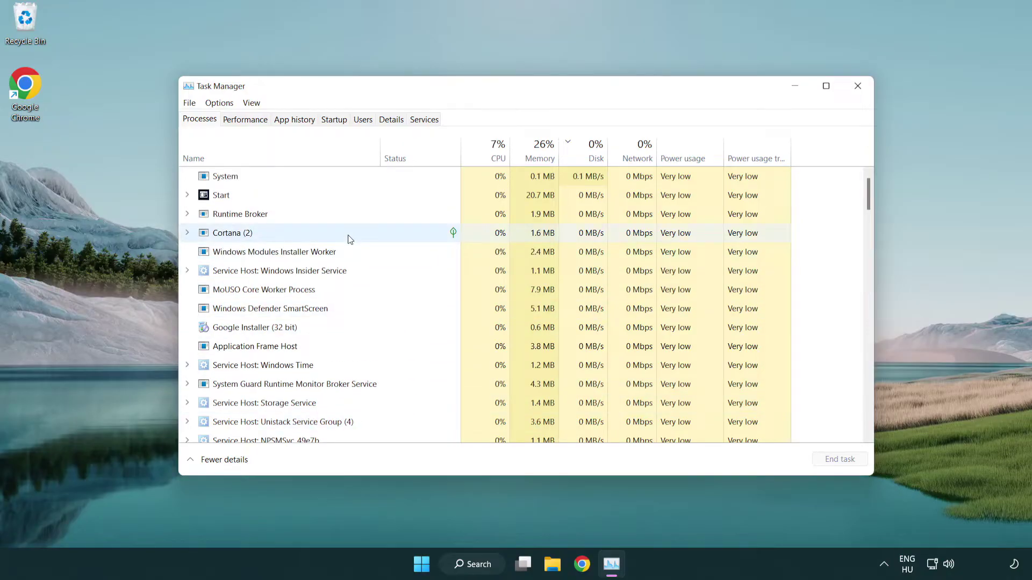
click(338, 123)
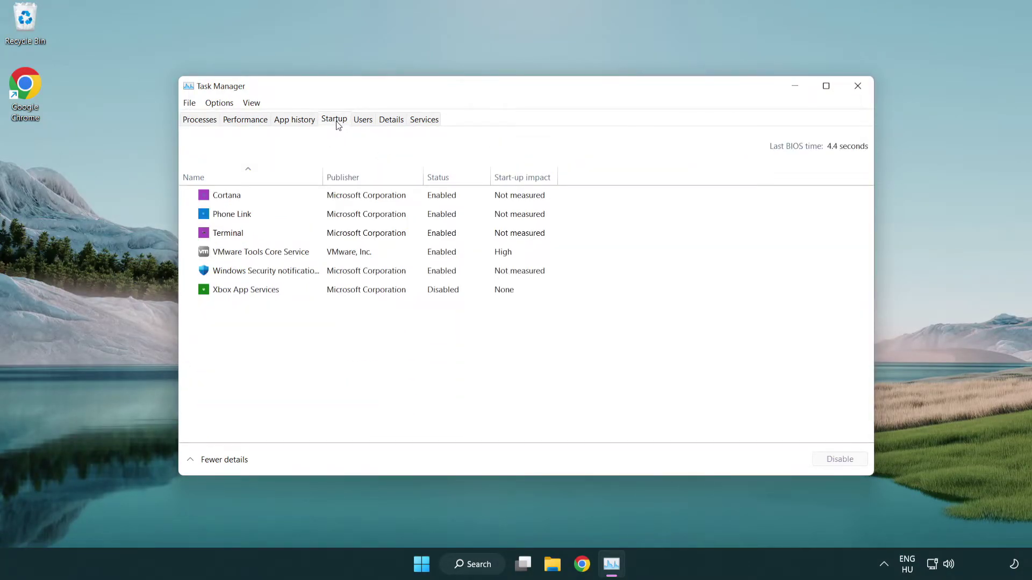
Step: Disable Terminal, Phone Link, Cortana and Windows Security at startup, then close Task Manager
click(338, 236)
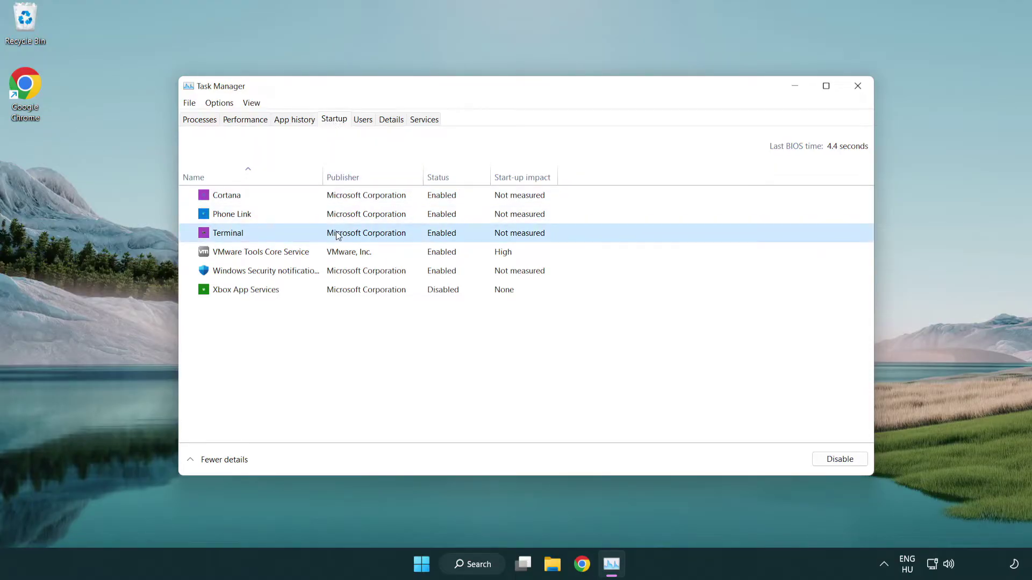
click(822, 459)
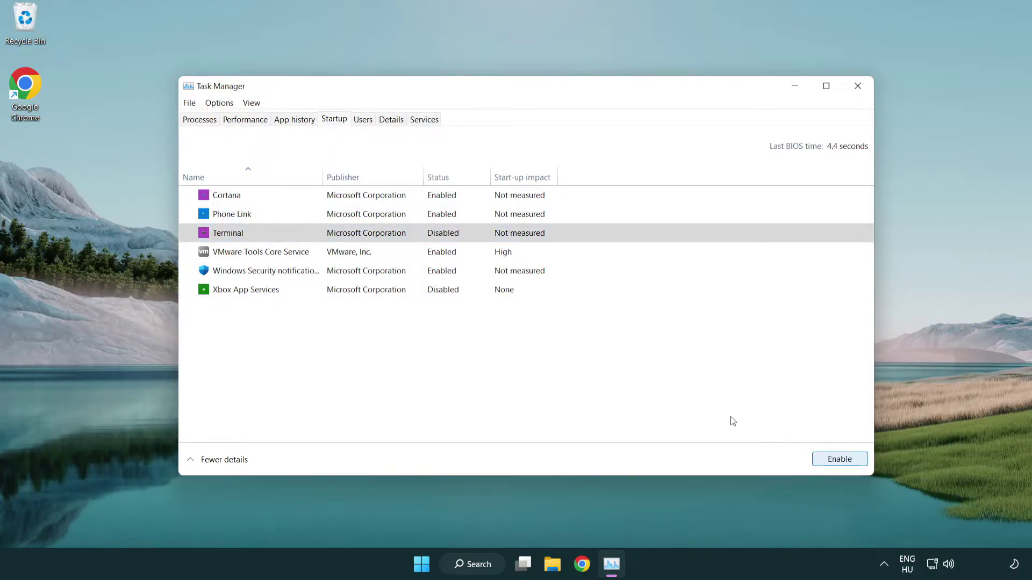
click(429, 216)
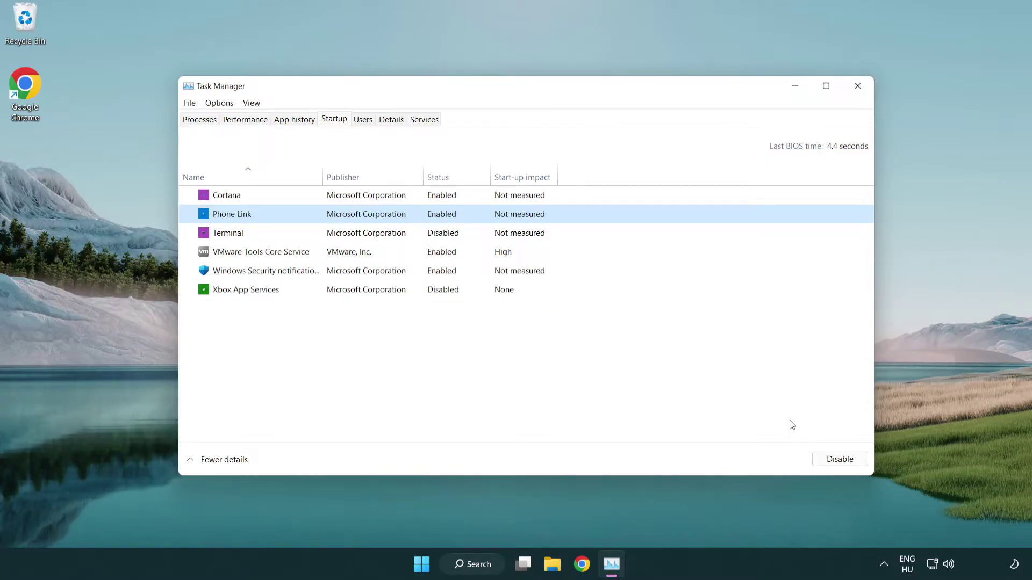
click(838, 460)
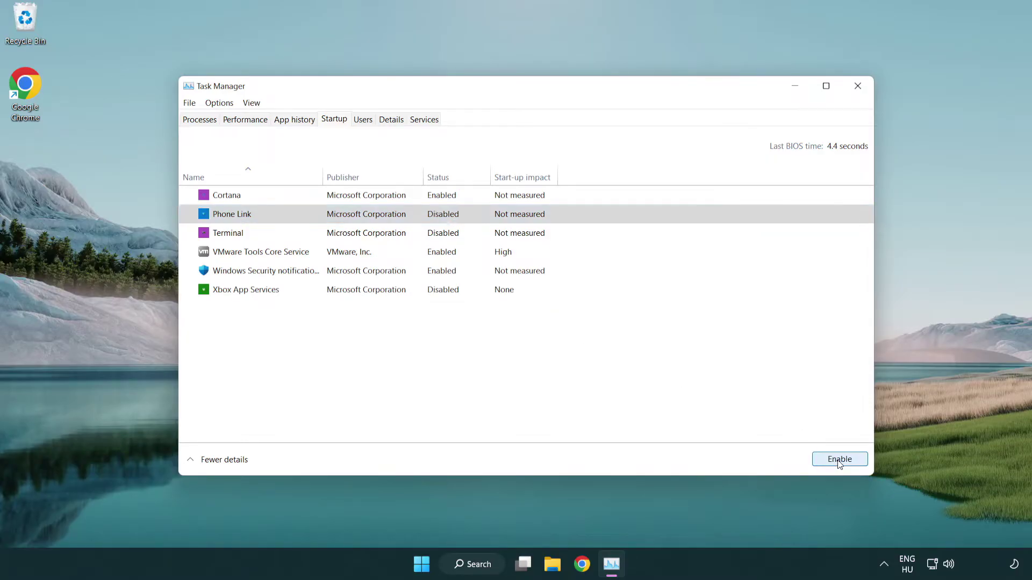
click(368, 201)
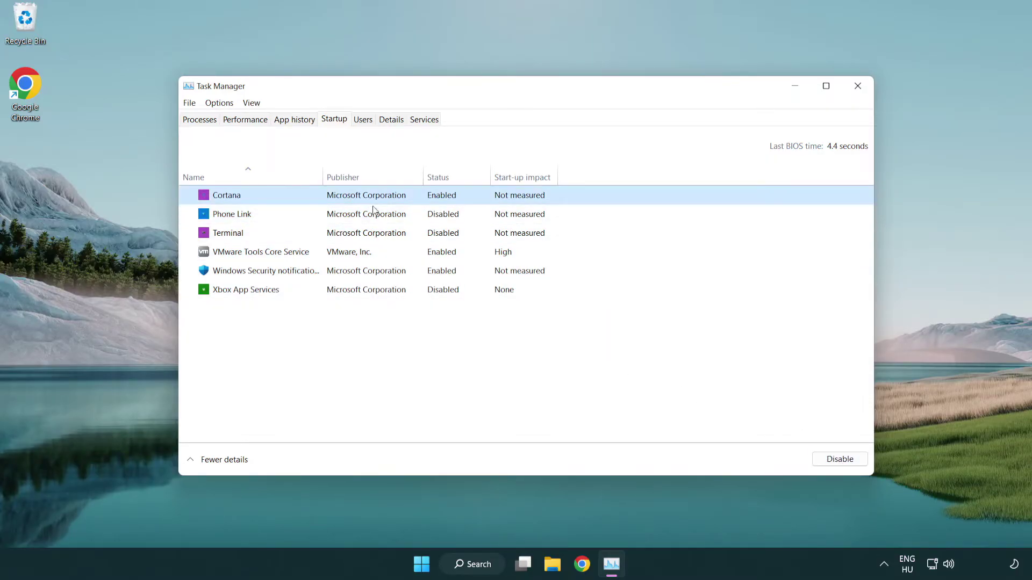
click(817, 455)
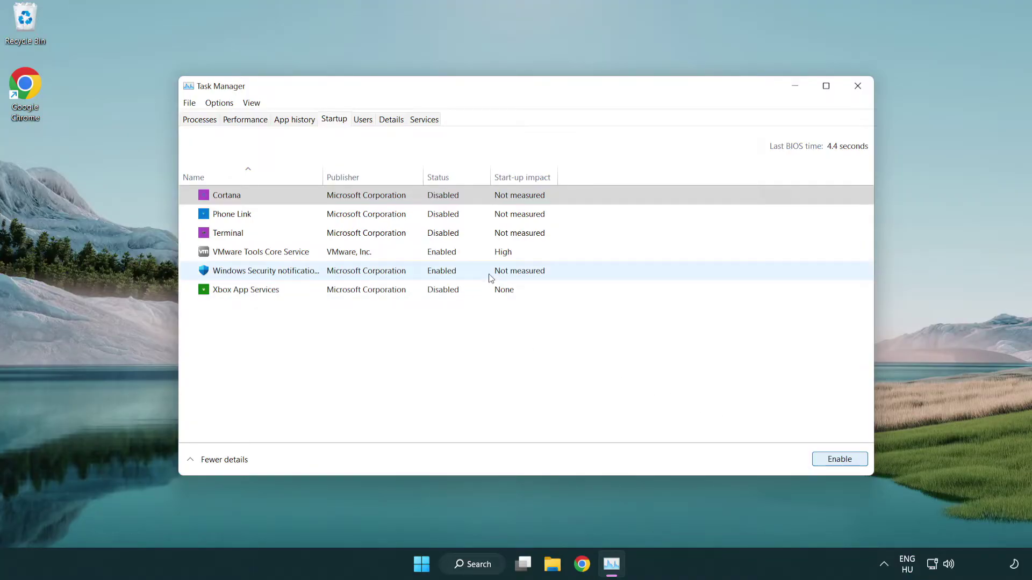
click(491, 277)
click(814, 457)
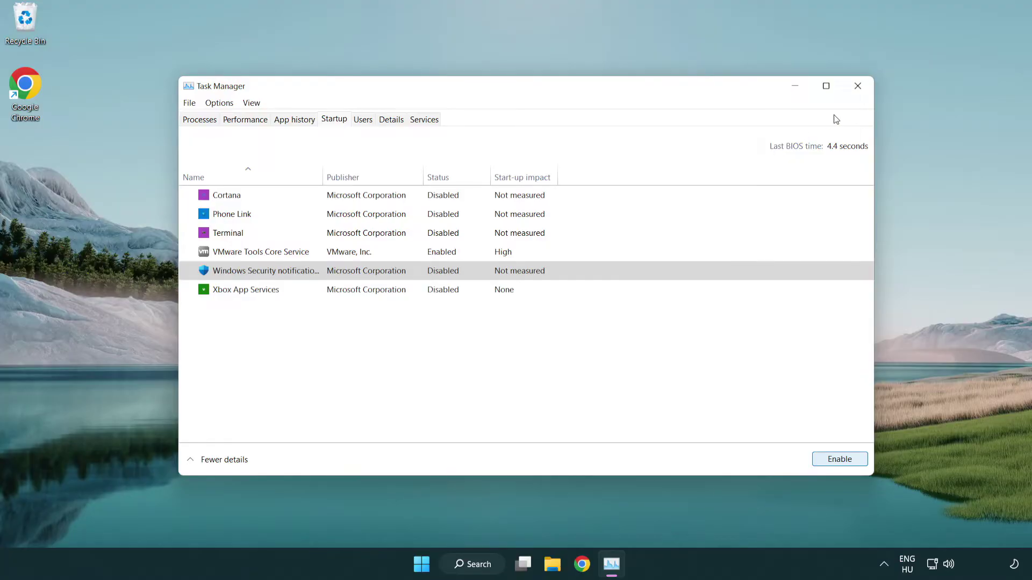
click(857, 88)
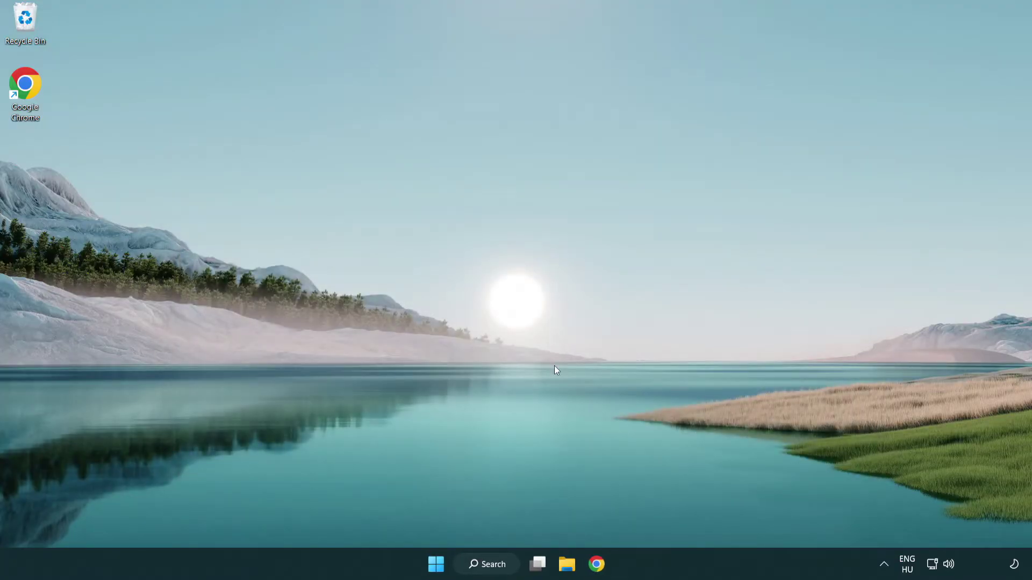
Step: Search for 'cmd' and launch Command Prompt with Run as administrator
click(482, 564)
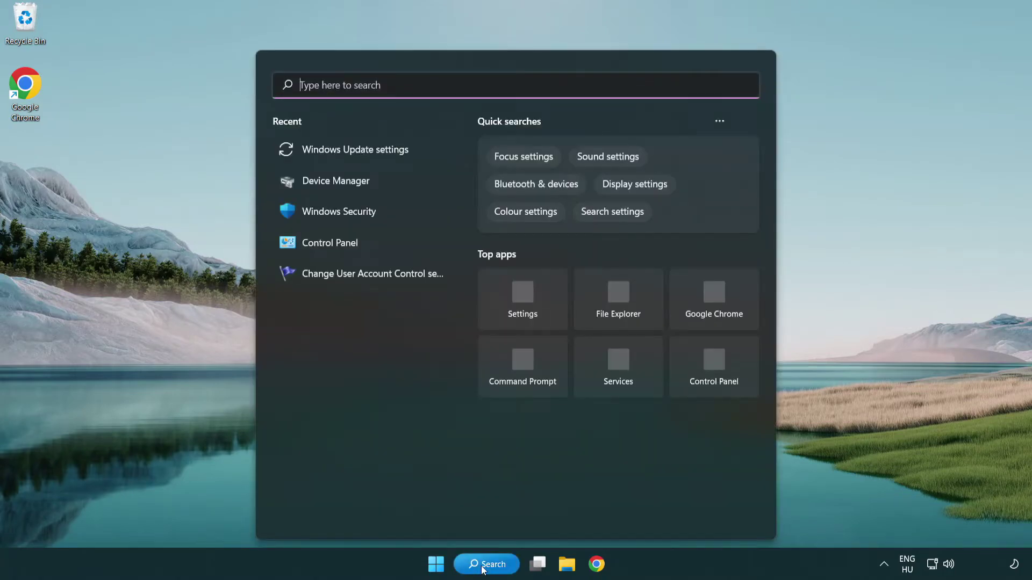
text(c)
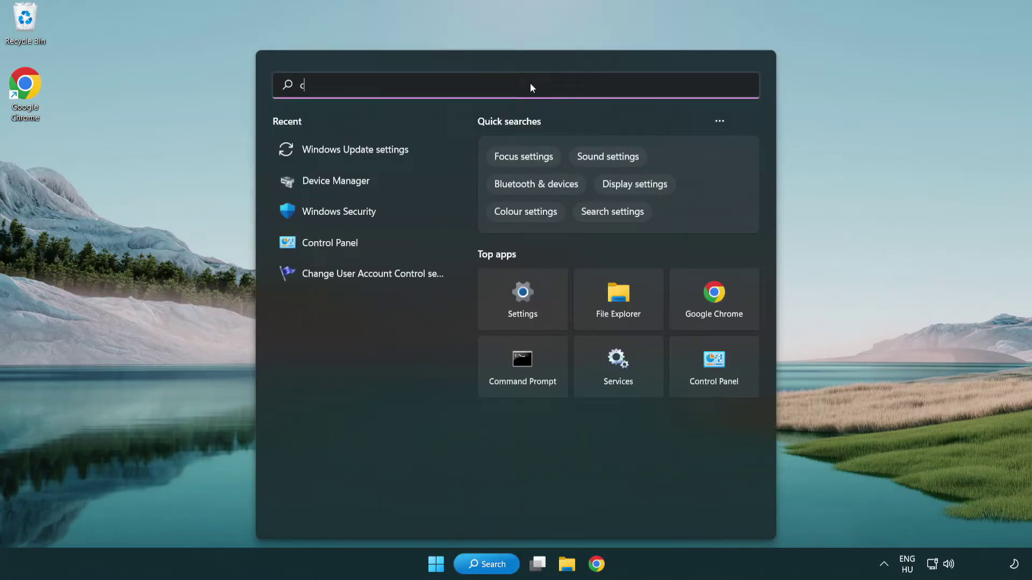
text(md)
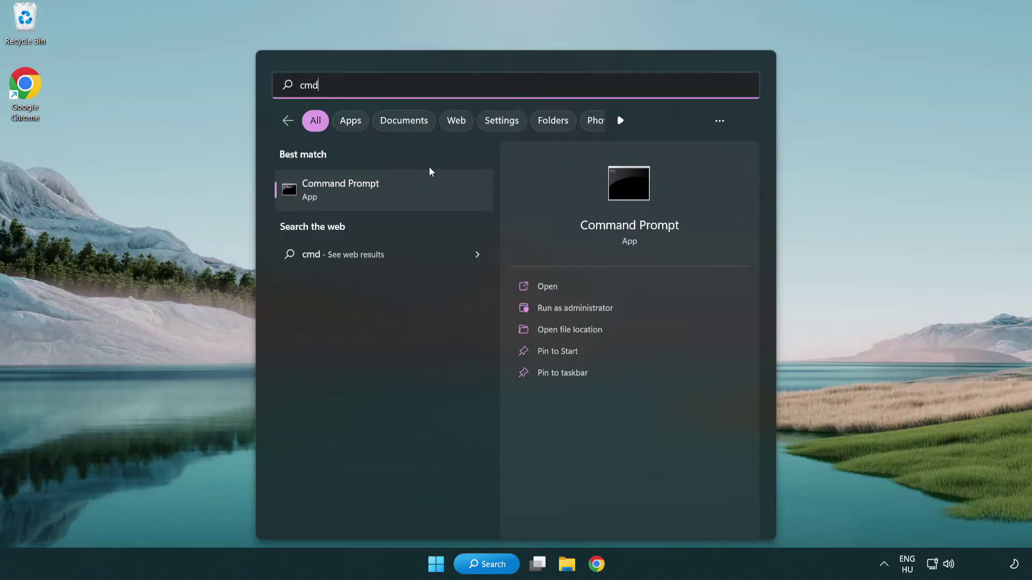
right_click(395, 197)
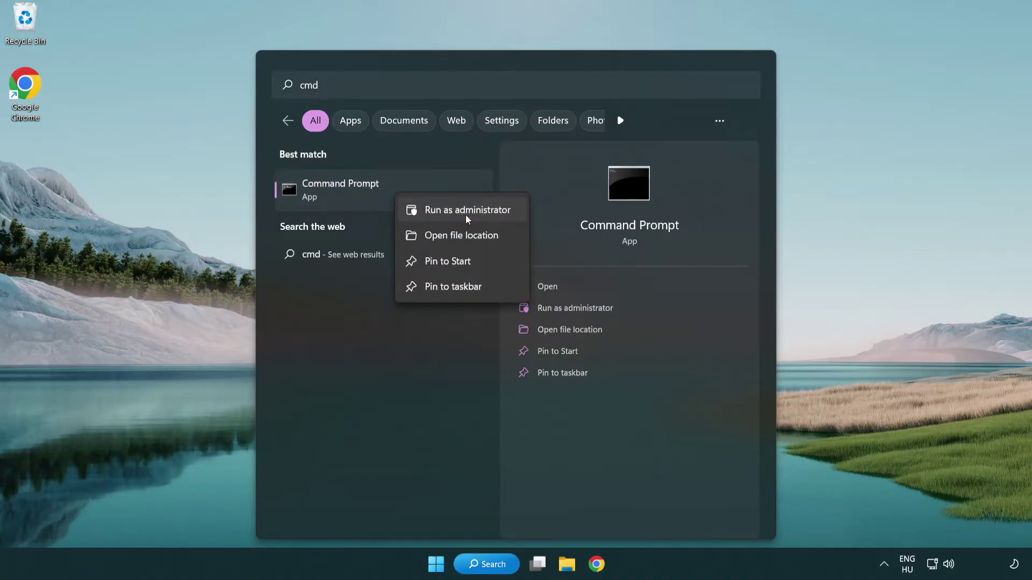
click(465, 215)
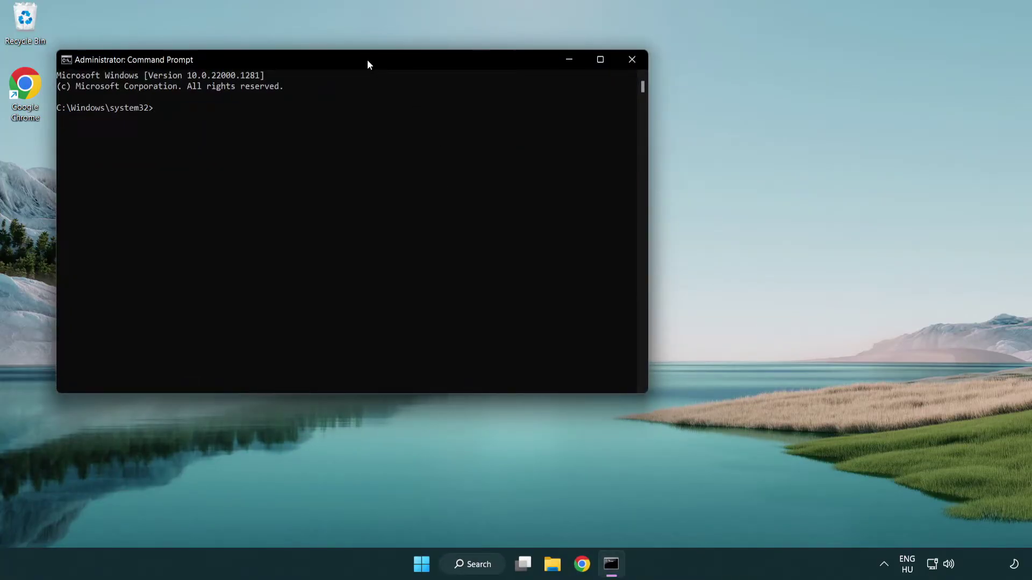
Step: Run sfc /scannow in the admin Command Prompt, then close it after it reports no integrity violations
drag(368, 64, 519, 109)
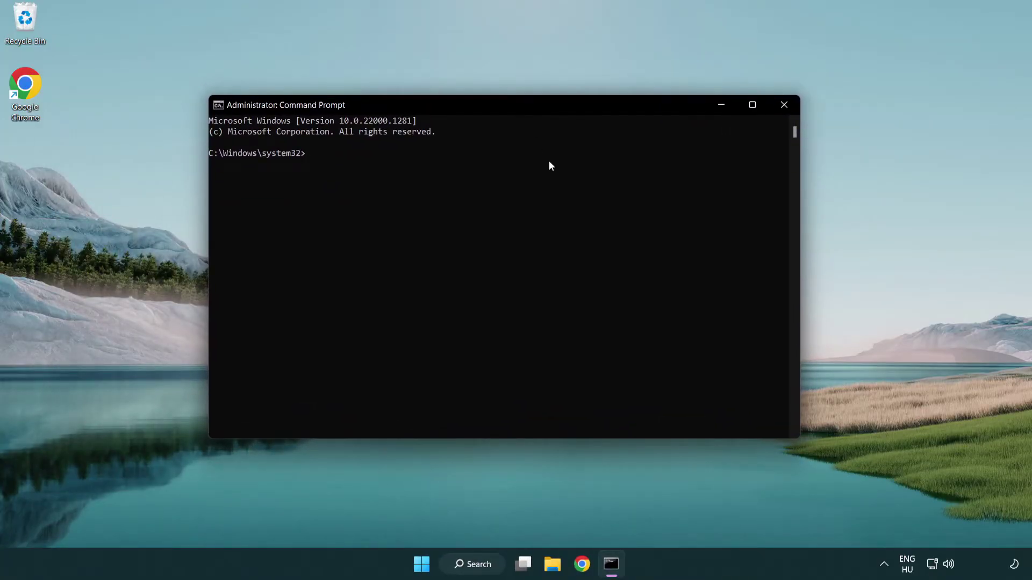
text(sfc /)
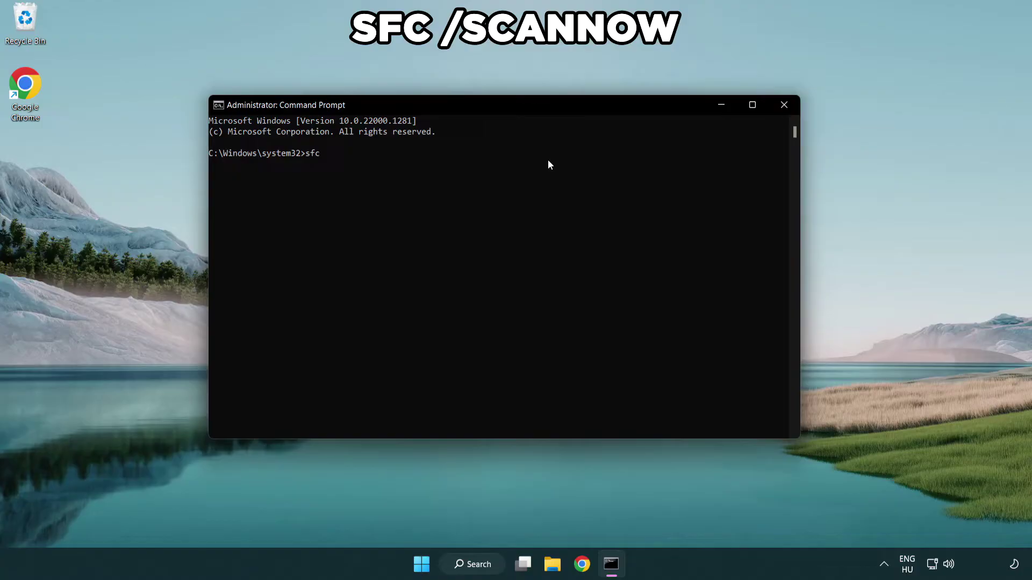
text(scannow)
key(Return)
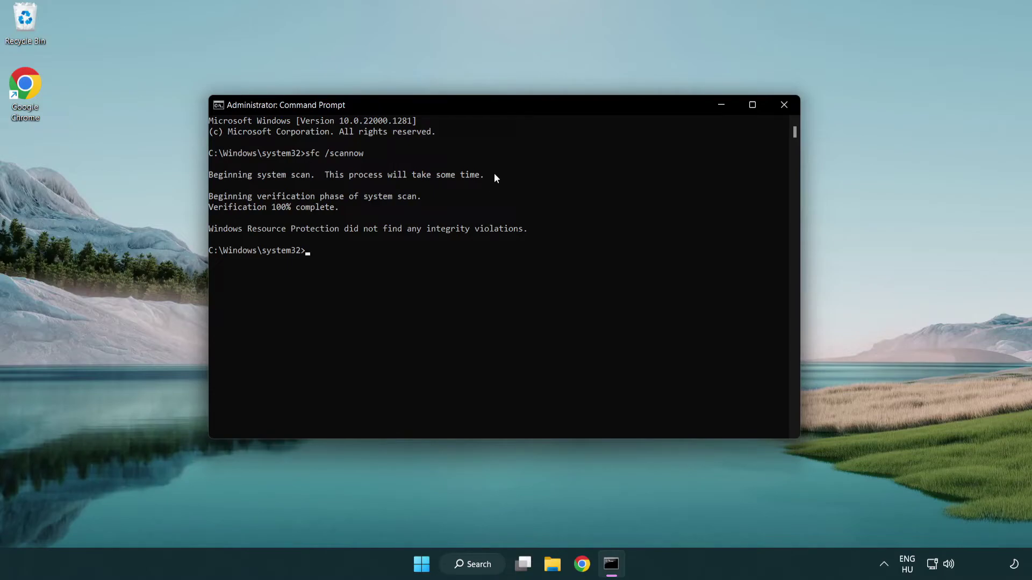
click(788, 108)
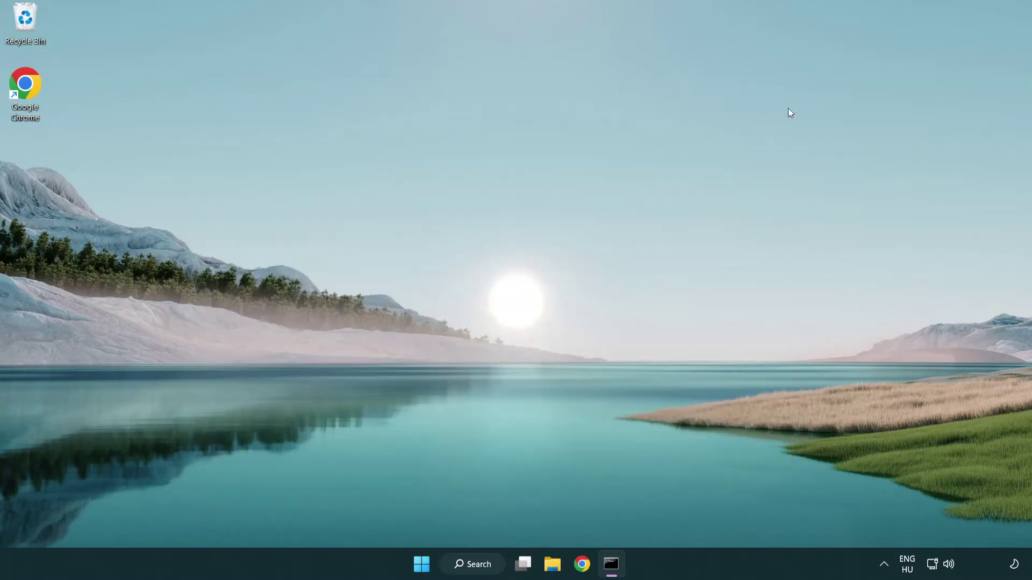
click(436, 563)
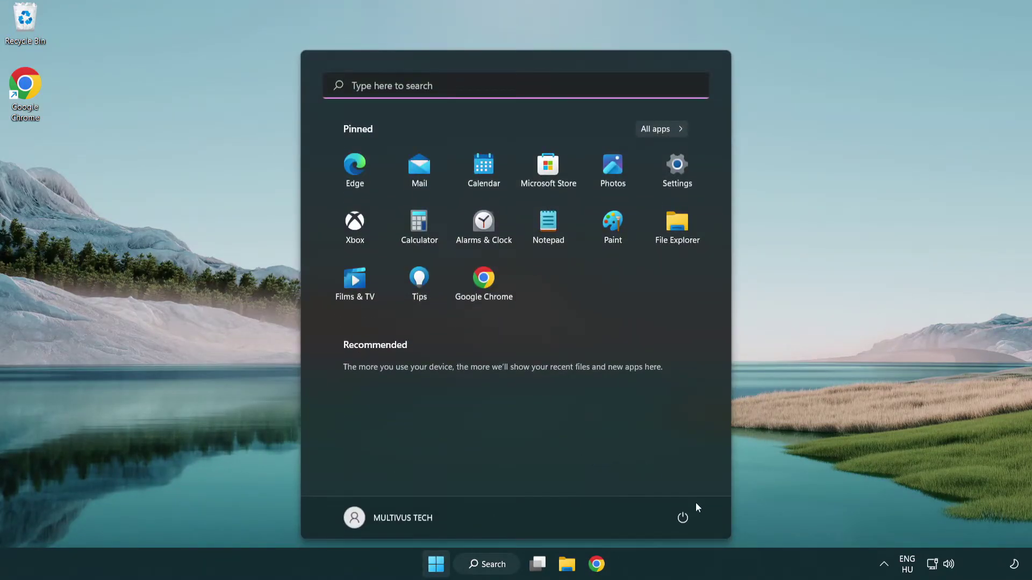
click(684, 517)
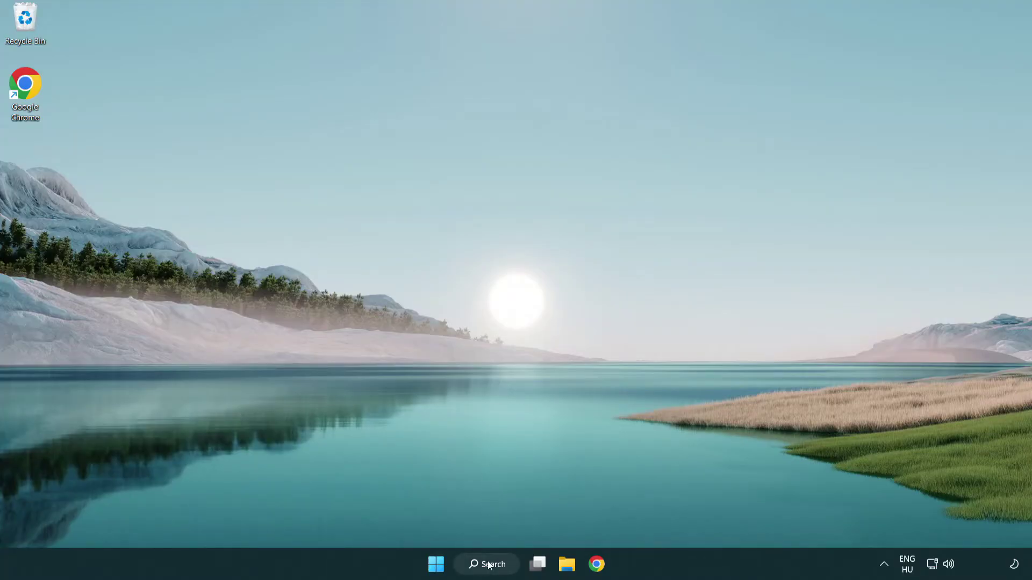
Step: Search for 'security' and launch the Windows Security app
click(490, 572)
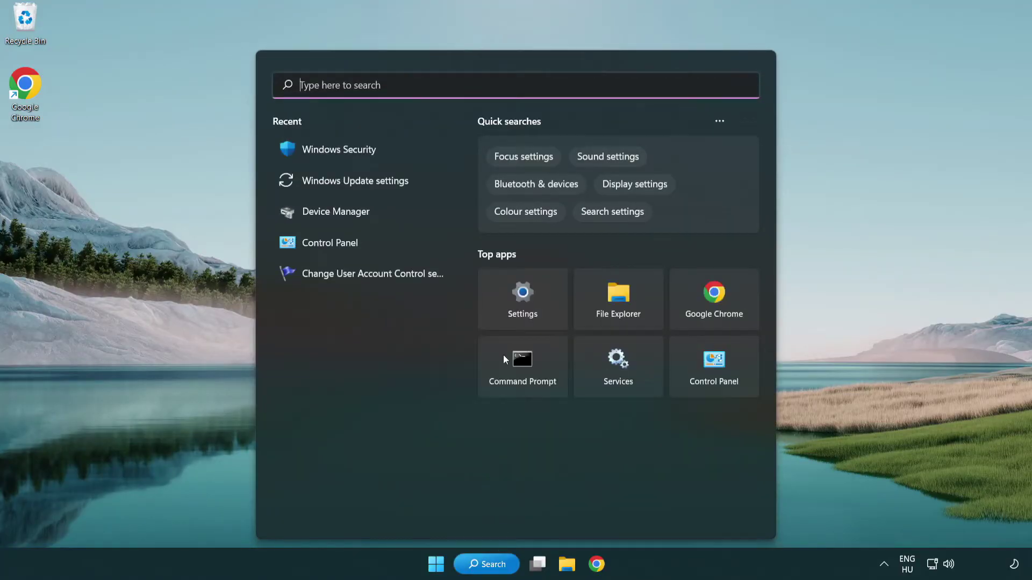
text(se)
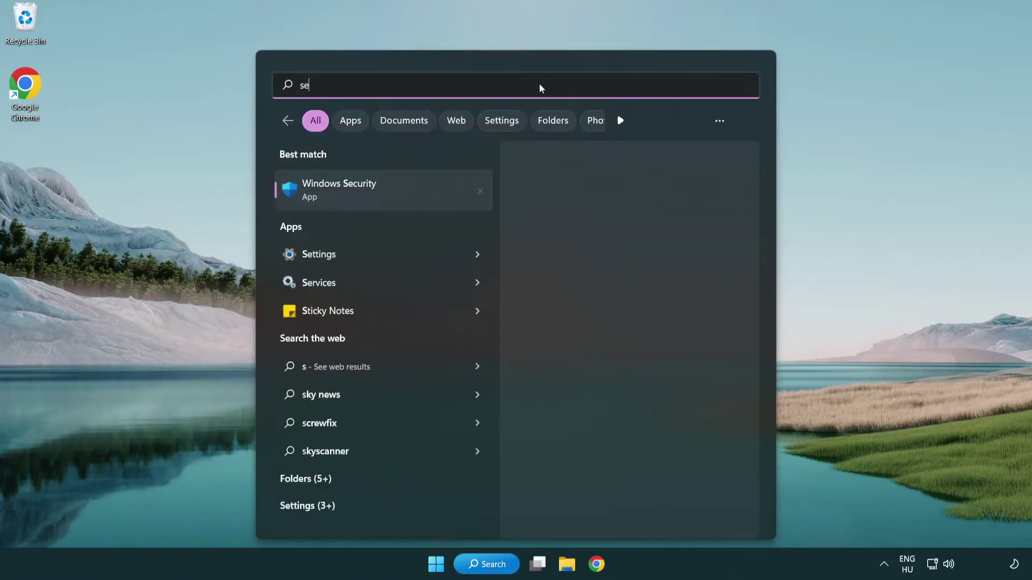
text(curi)
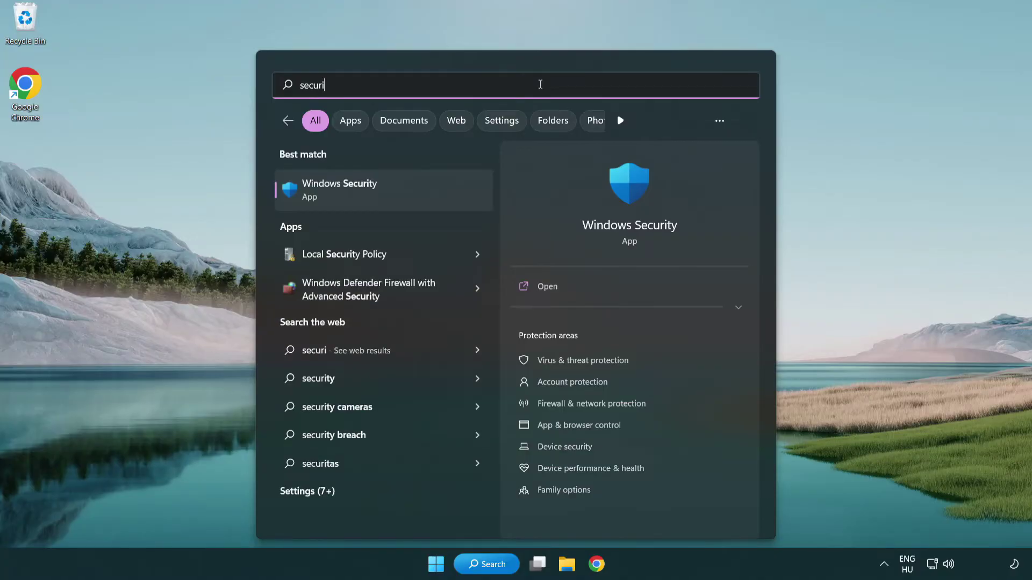
text(ty)
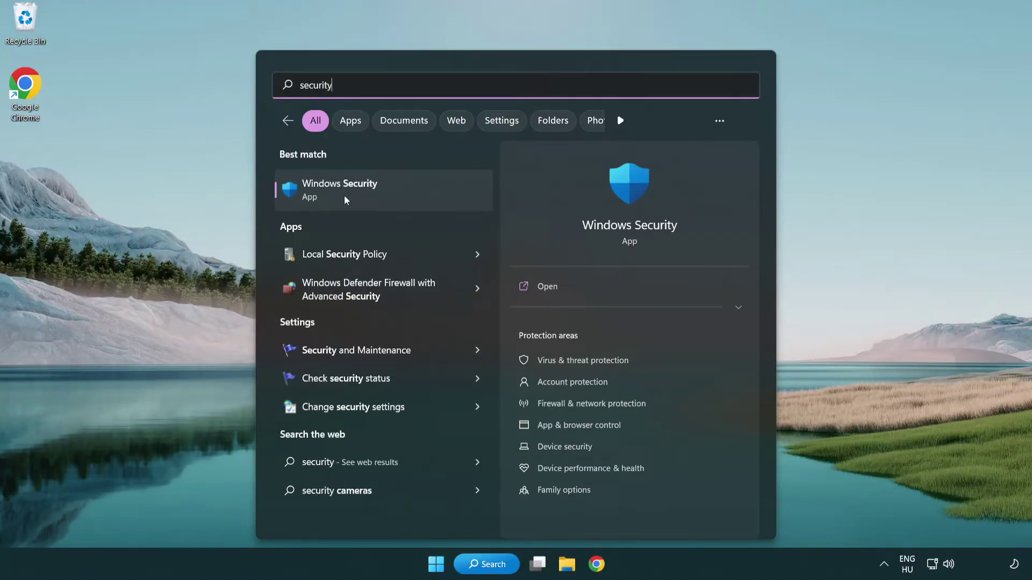
click(422, 199)
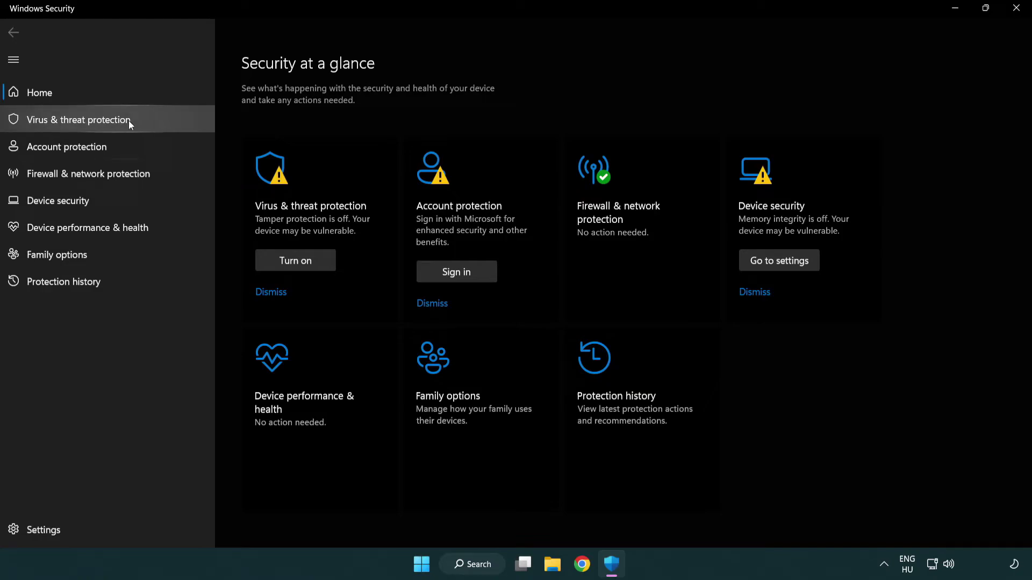
Step: Go to Virus & threat protection's Manage settings and open Add or remove exclusions
click(156, 118)
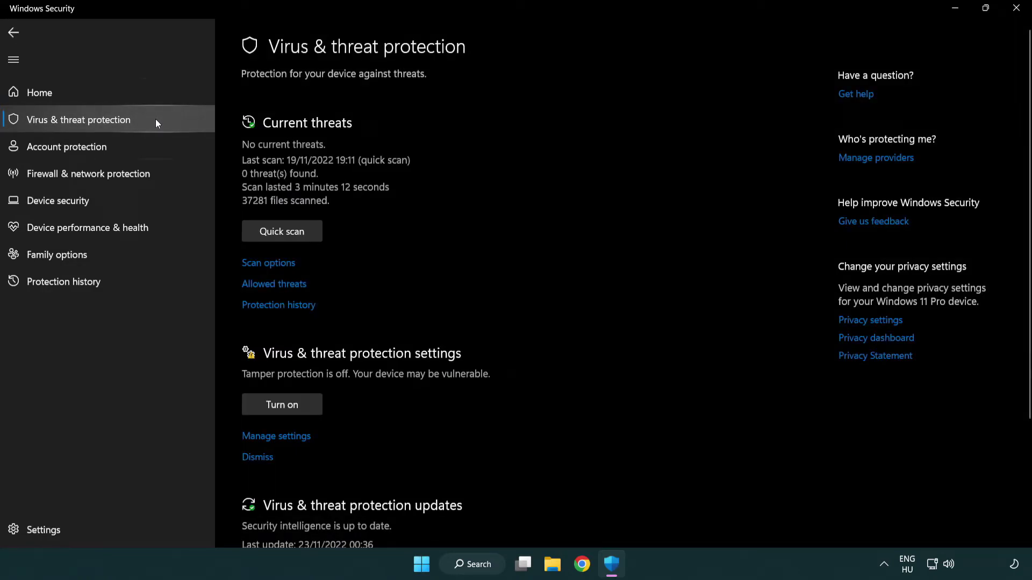
scroll(300, 232, down, 3)
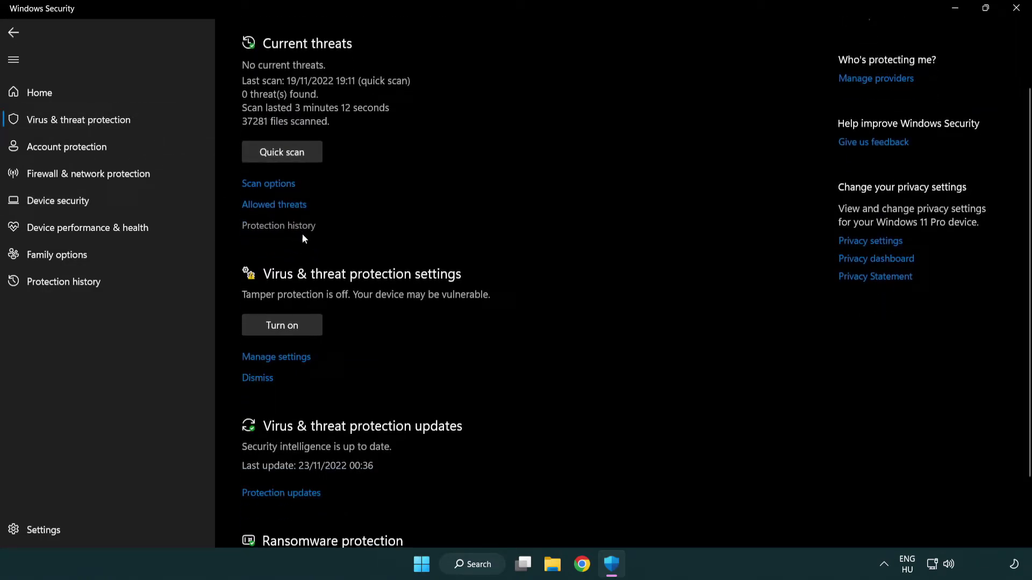
click(275, 357)
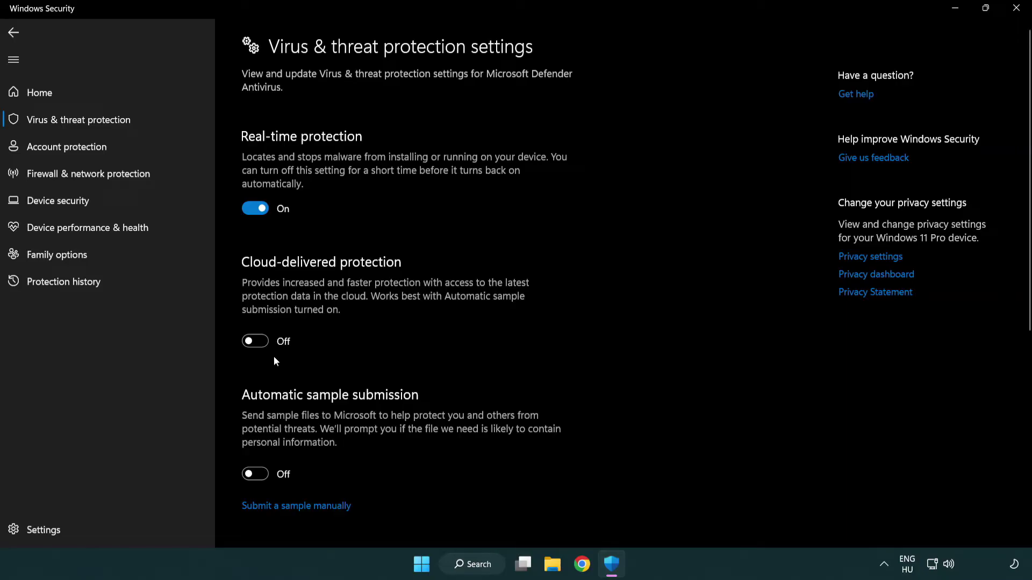
scroll(274, 357, down, 14)
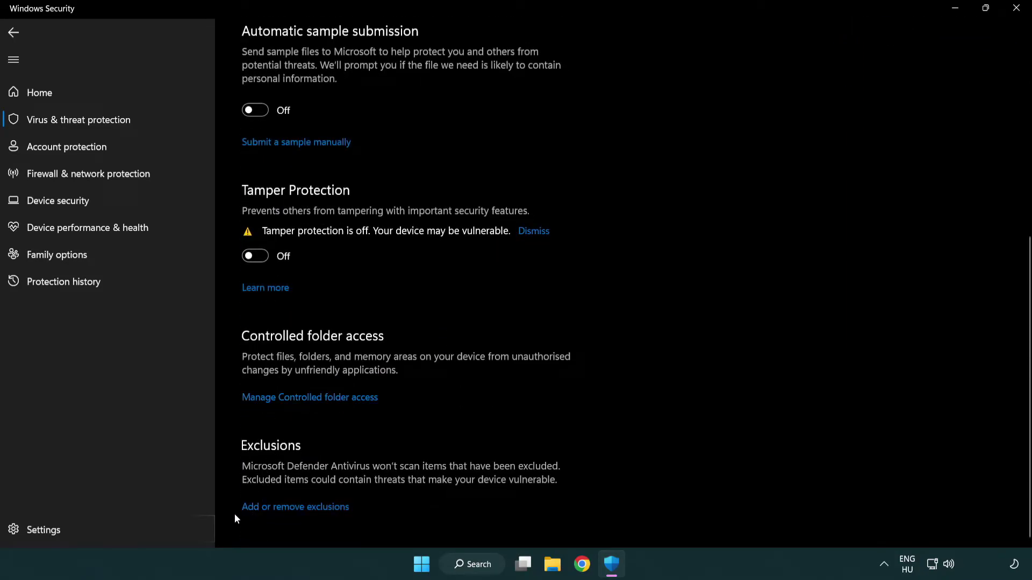
click(323, 510)
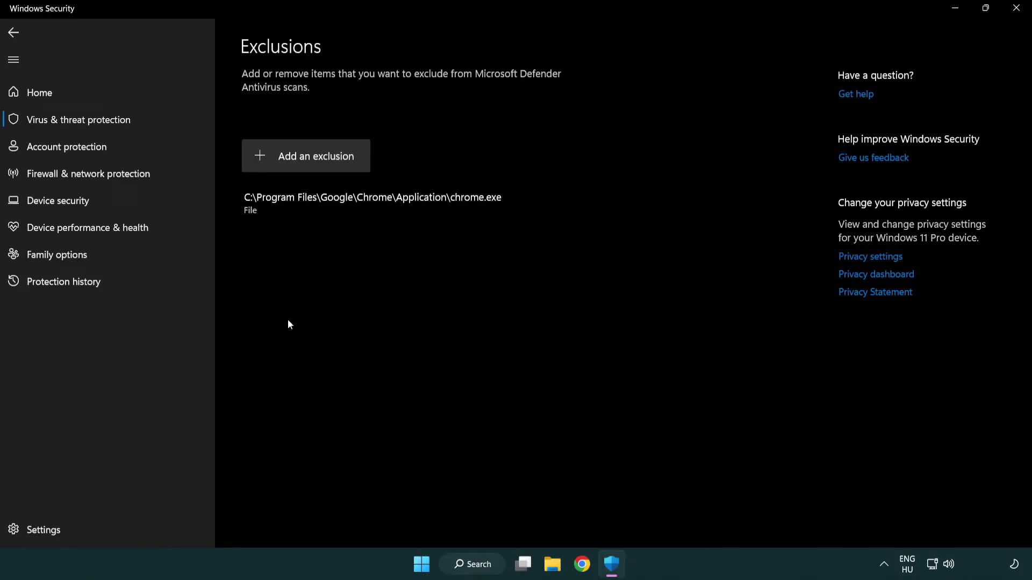
click(310, 162)
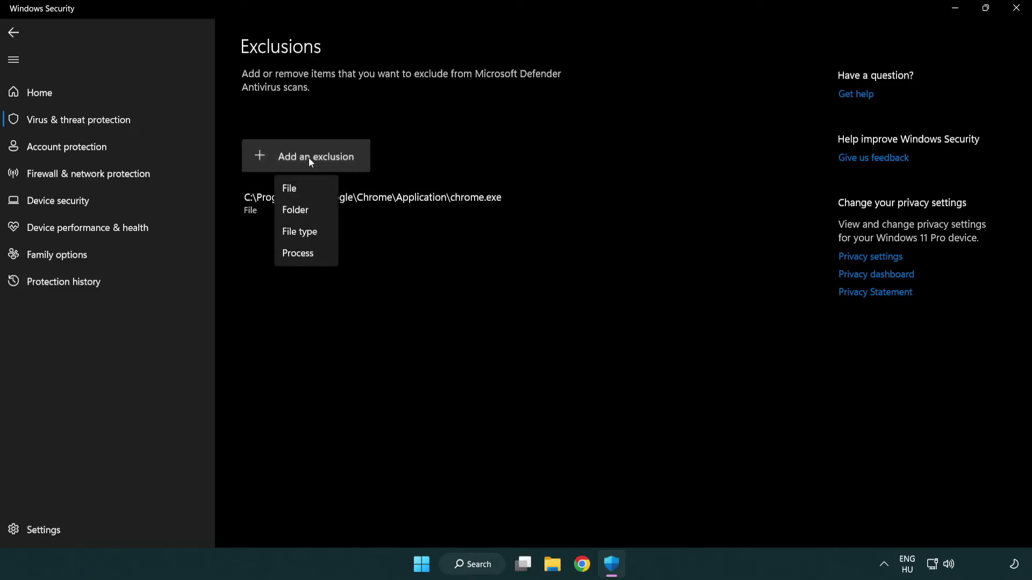
click(311, 190)
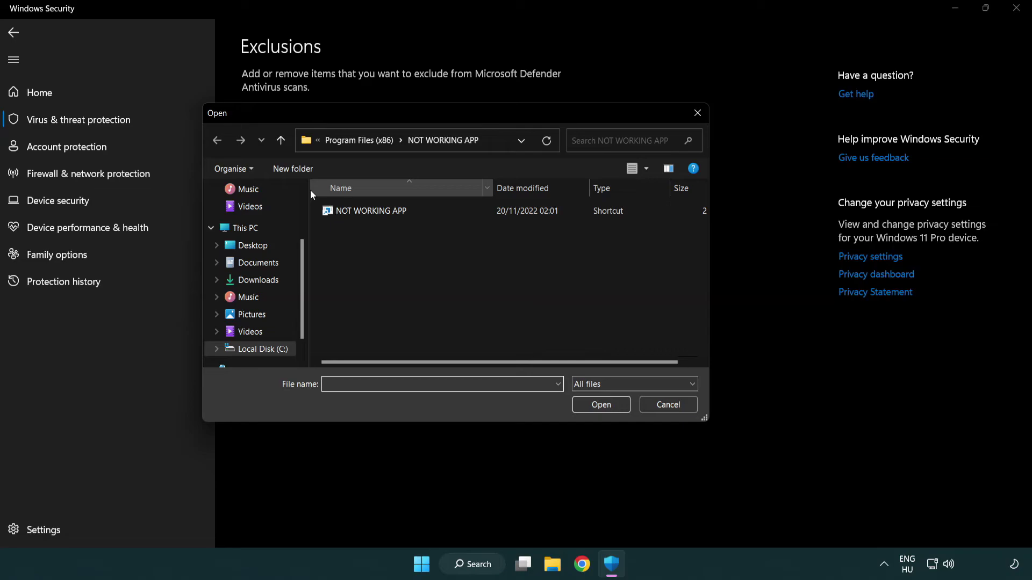
click(350, 143)
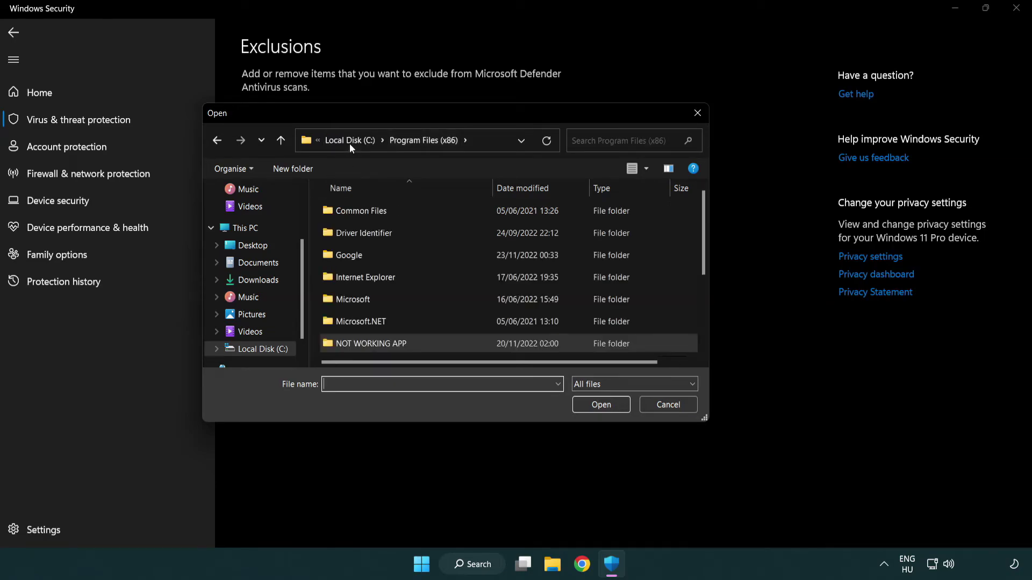
click(355, 141)
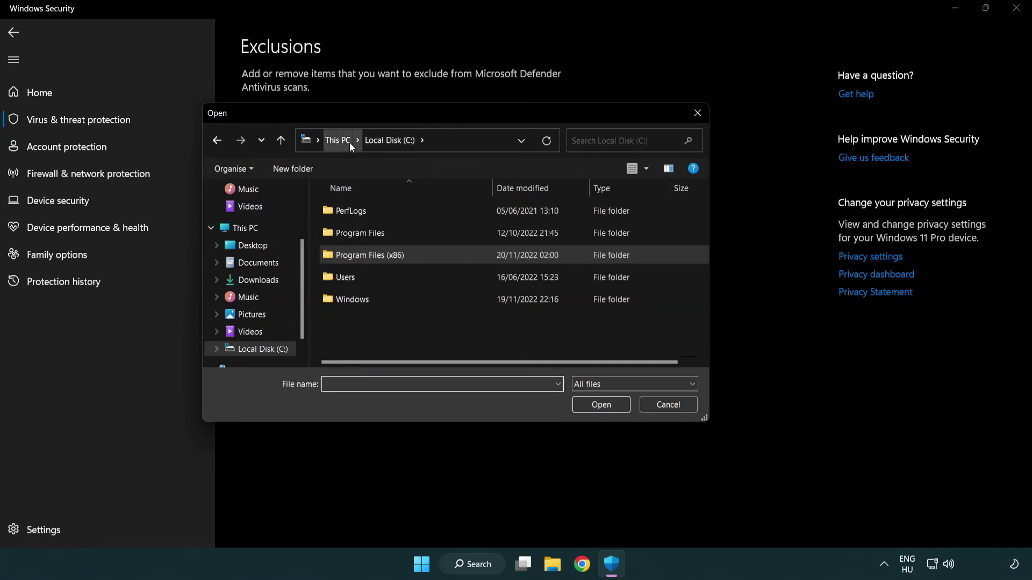
click(349, 142)
double_click(376, 352)
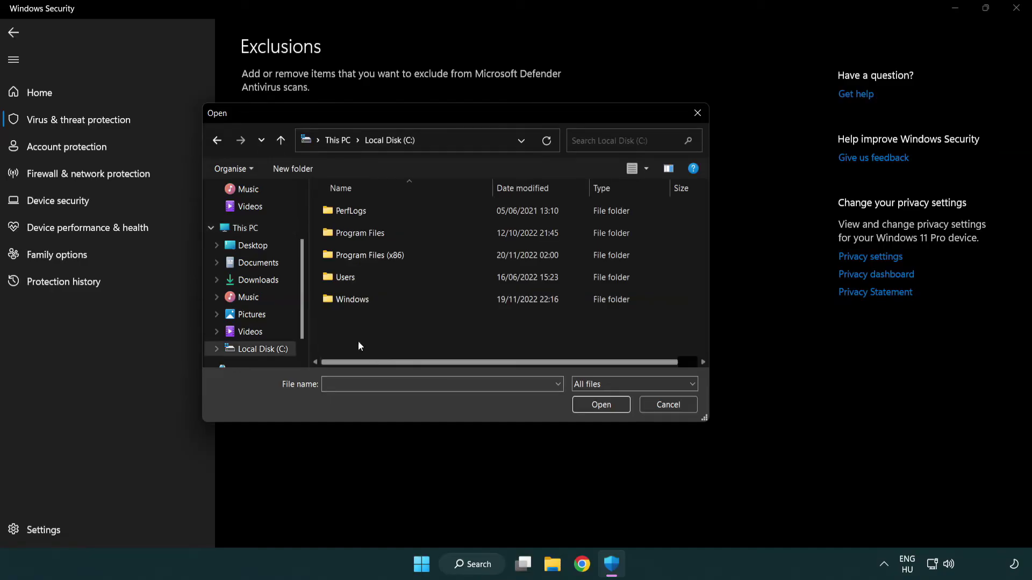
double_click(378, 253)
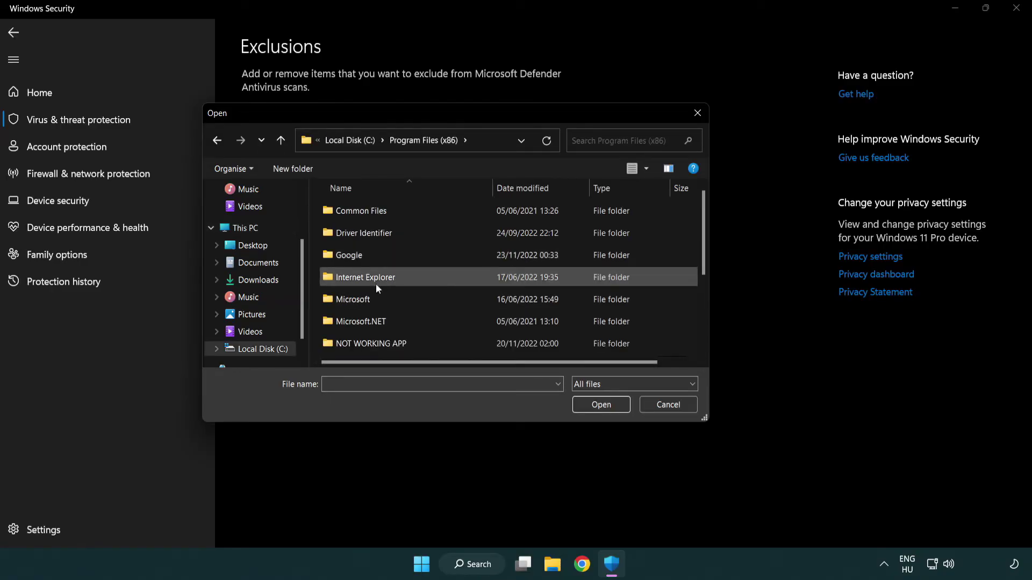
double_click(384, 345)
click(363, 210)
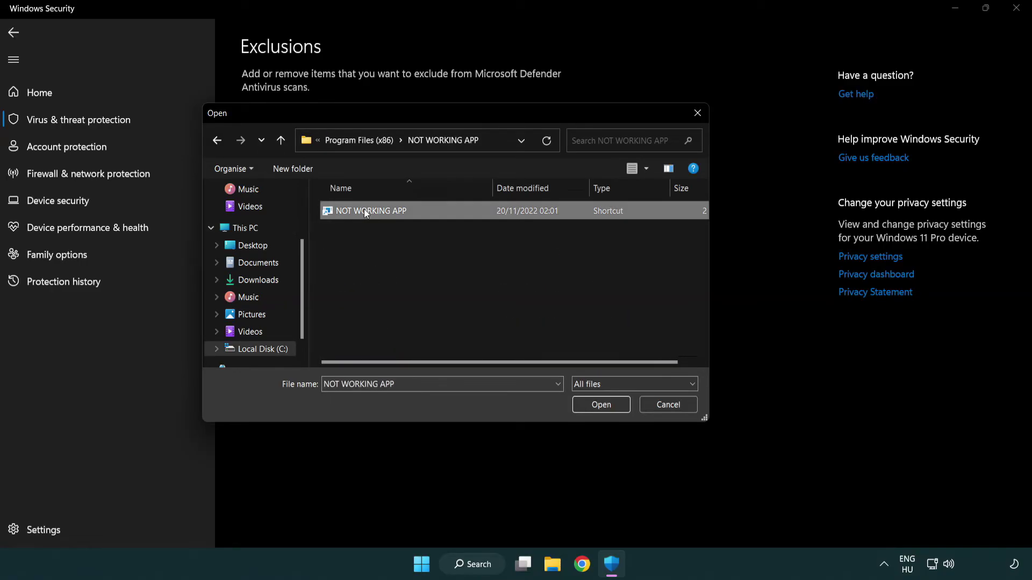
click(599, 410)
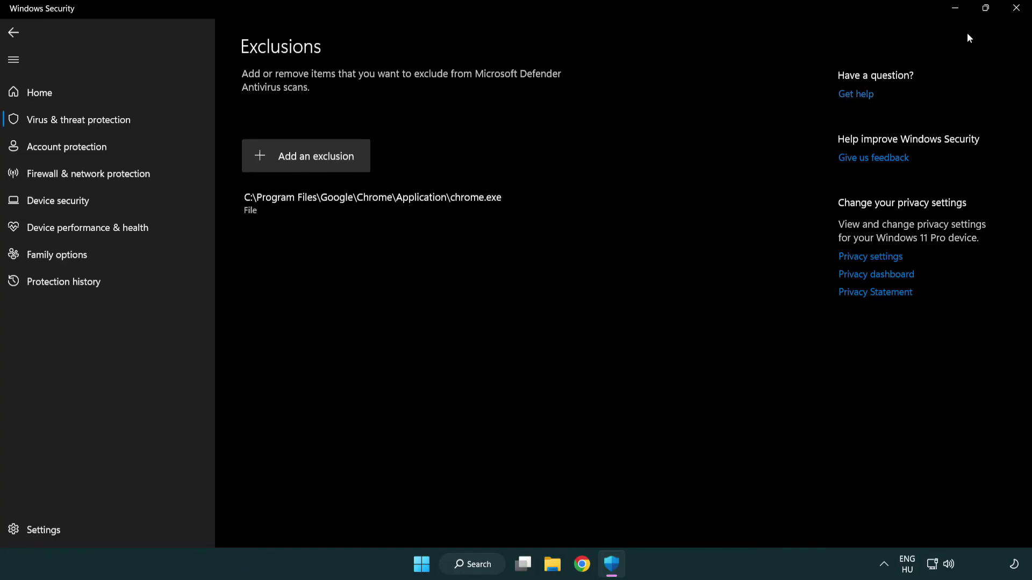
Step: Close Windows Security and bring up the Start menu power options showing Restart
click(1017, 8)
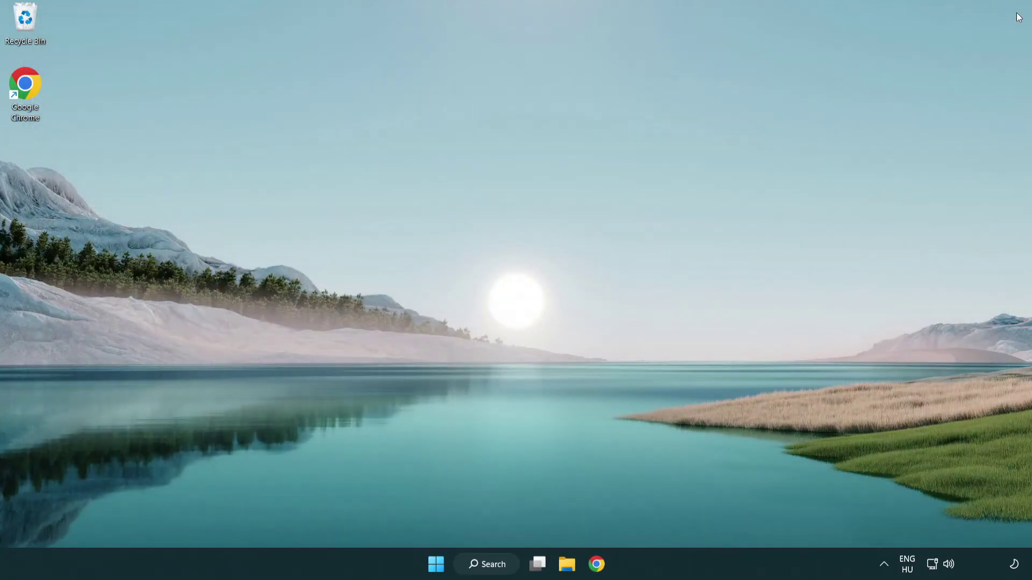
click(433, 565)
click(683, 517)
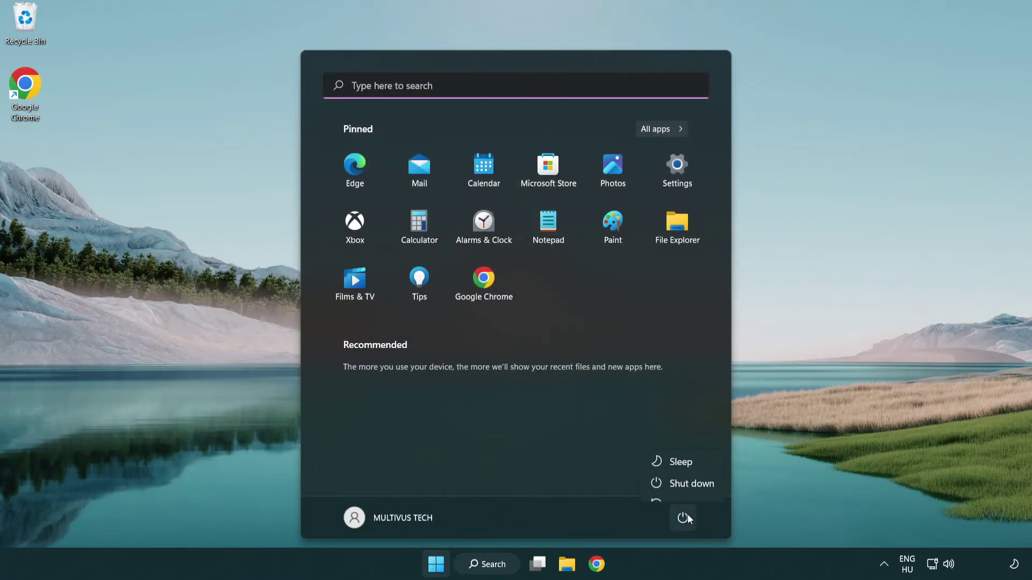